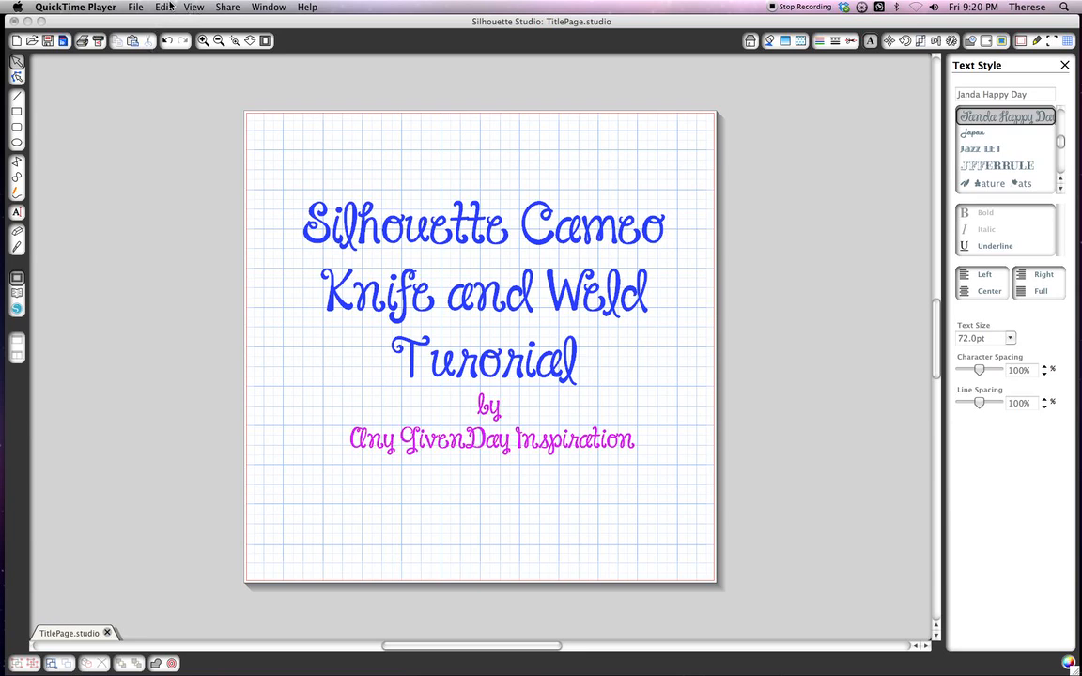
# Switch to Silhouette Studio and create a new blank drawing.
pyautogui.click(128, 7)
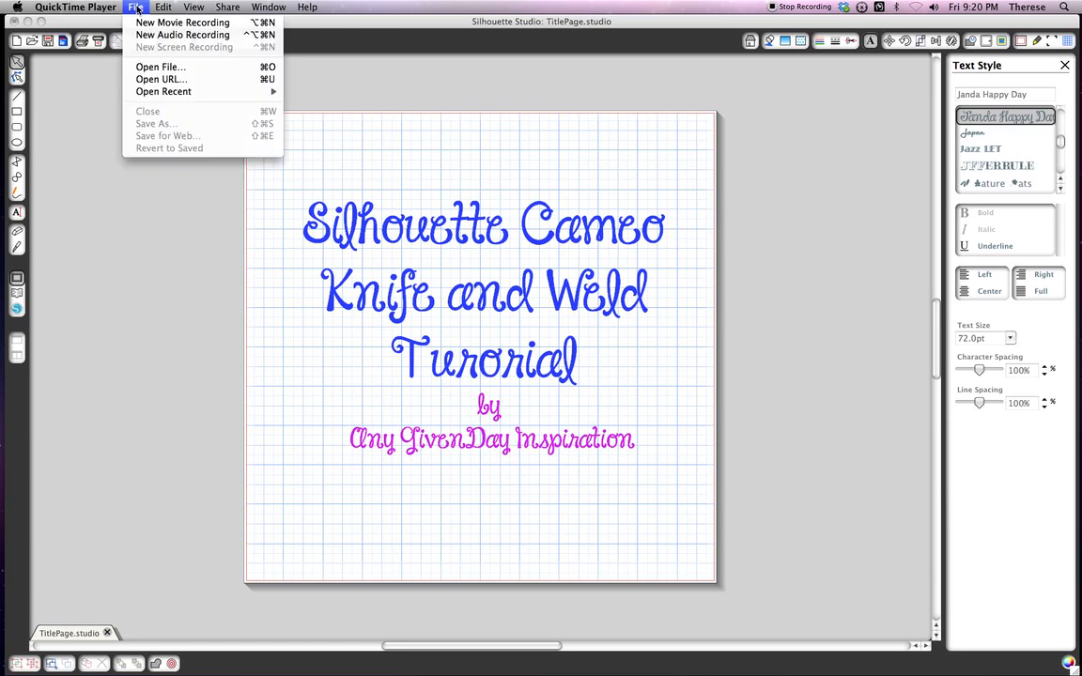
pyautogui.moveTo(167, 6)
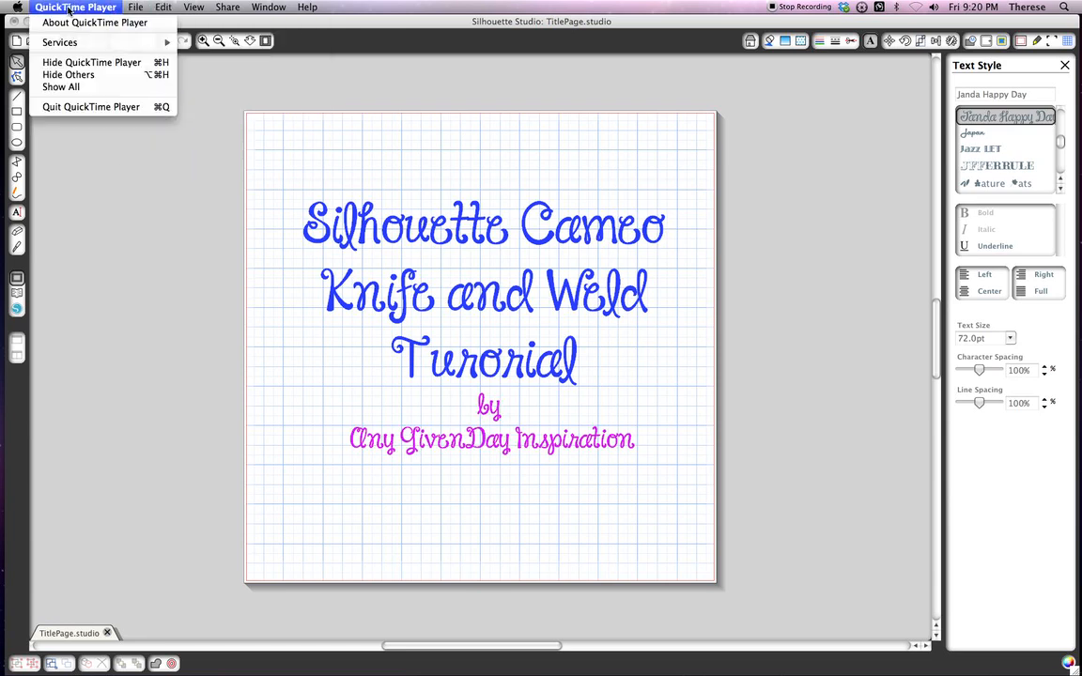
pyautogui.click(82, 136)
pyautogui.click(131, 8)
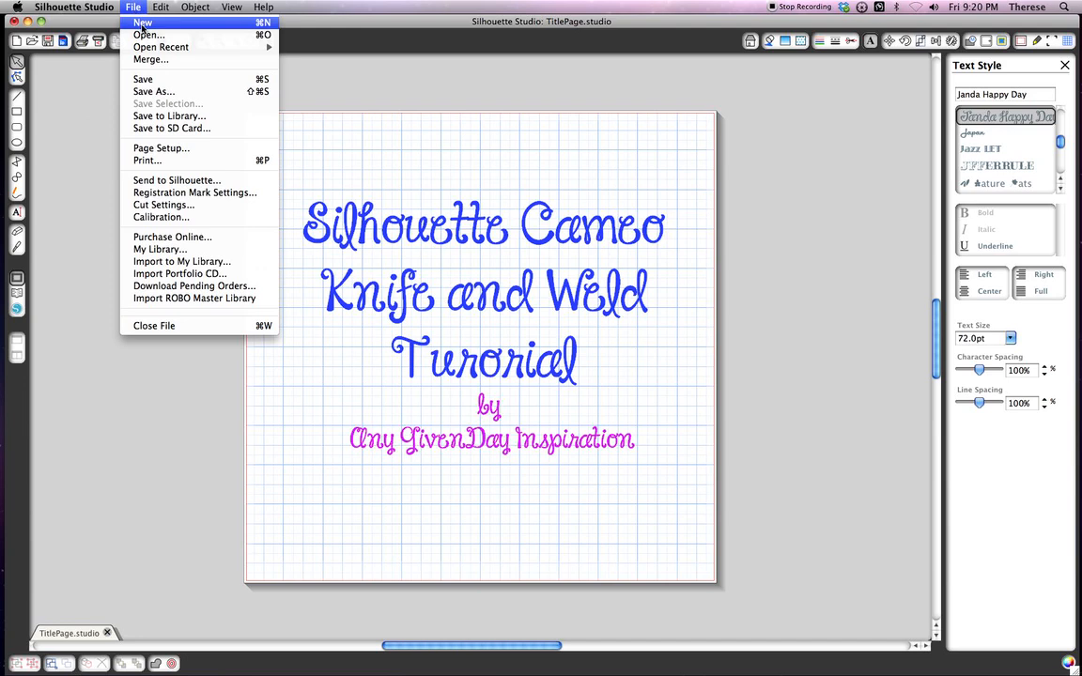
pyautogui.click(142, 22)
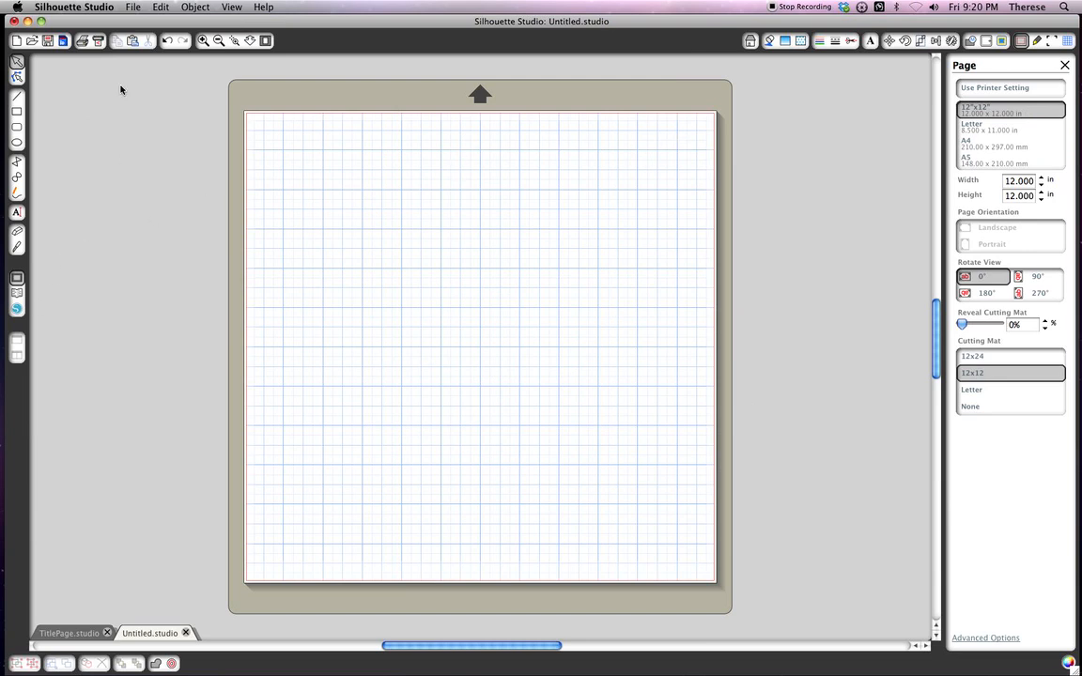
# Save the new drawing to the Desktop as BirdsOnWire.studio.
pyautogui.click(133, 8)
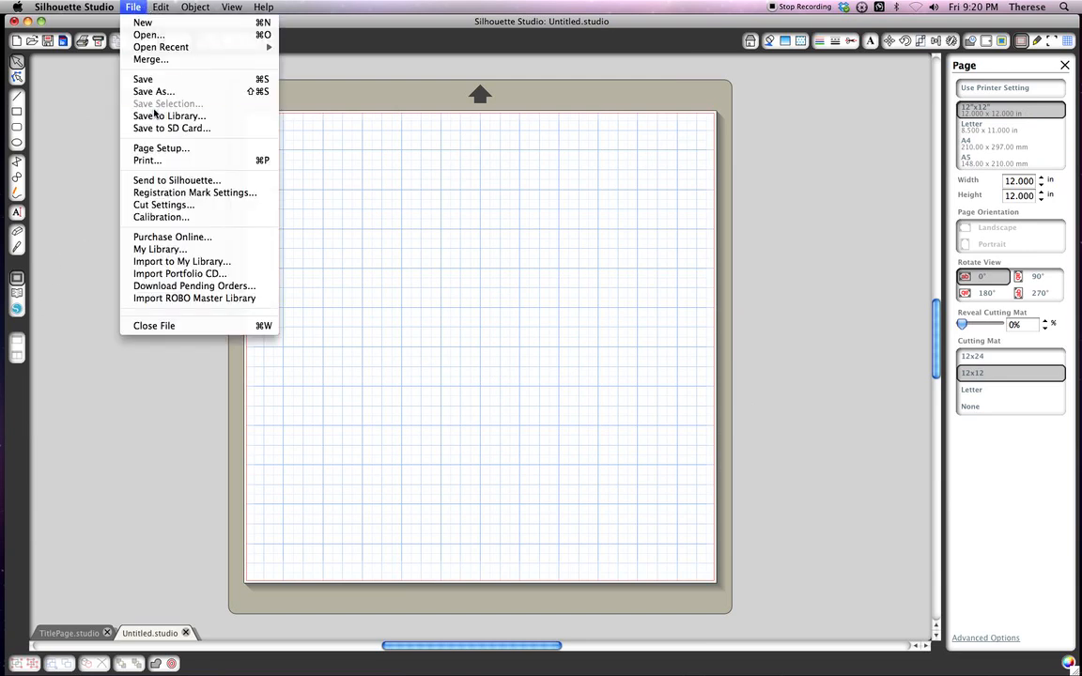
pyautogui.click(253, 93)
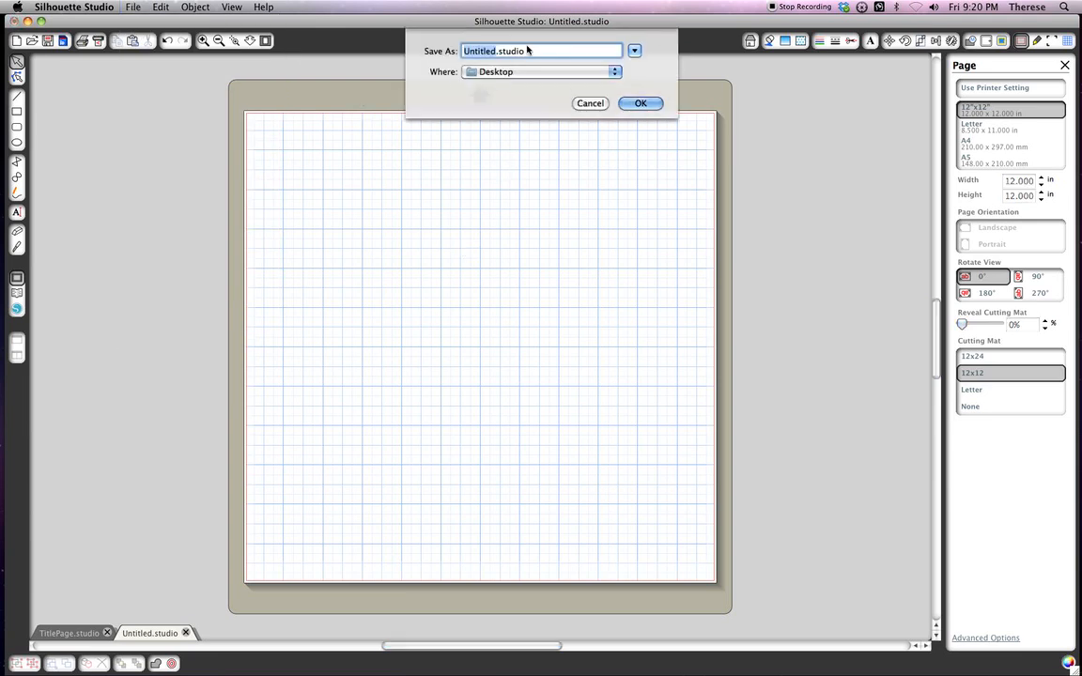
pyautogui.write('BirdsOnWire')
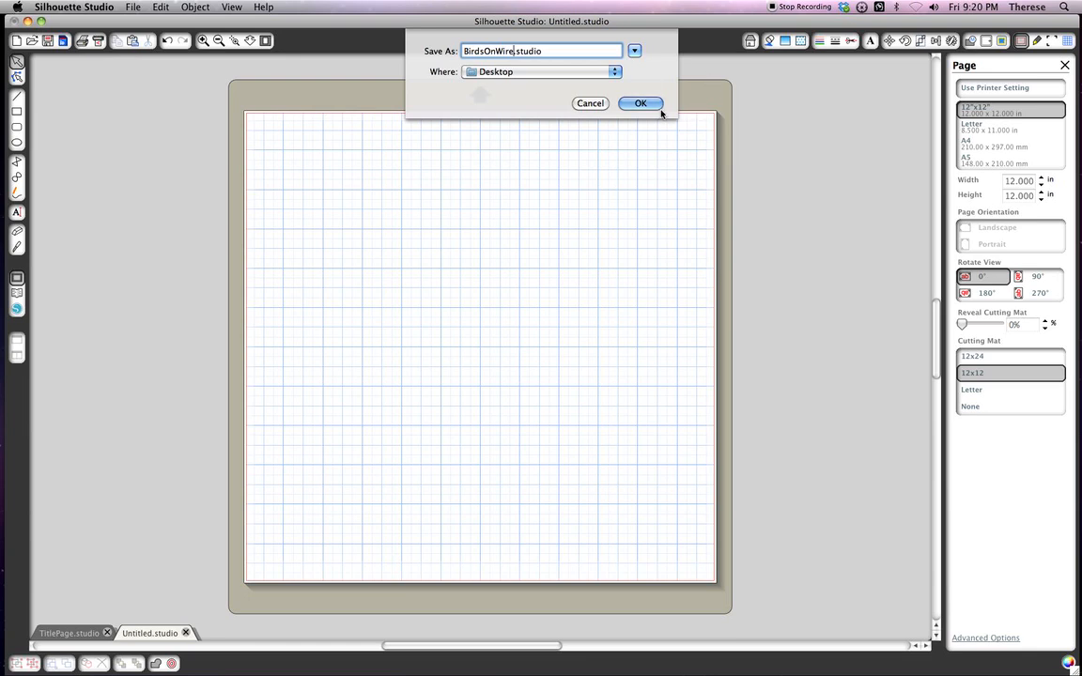
pyautogui.click(643, 106)
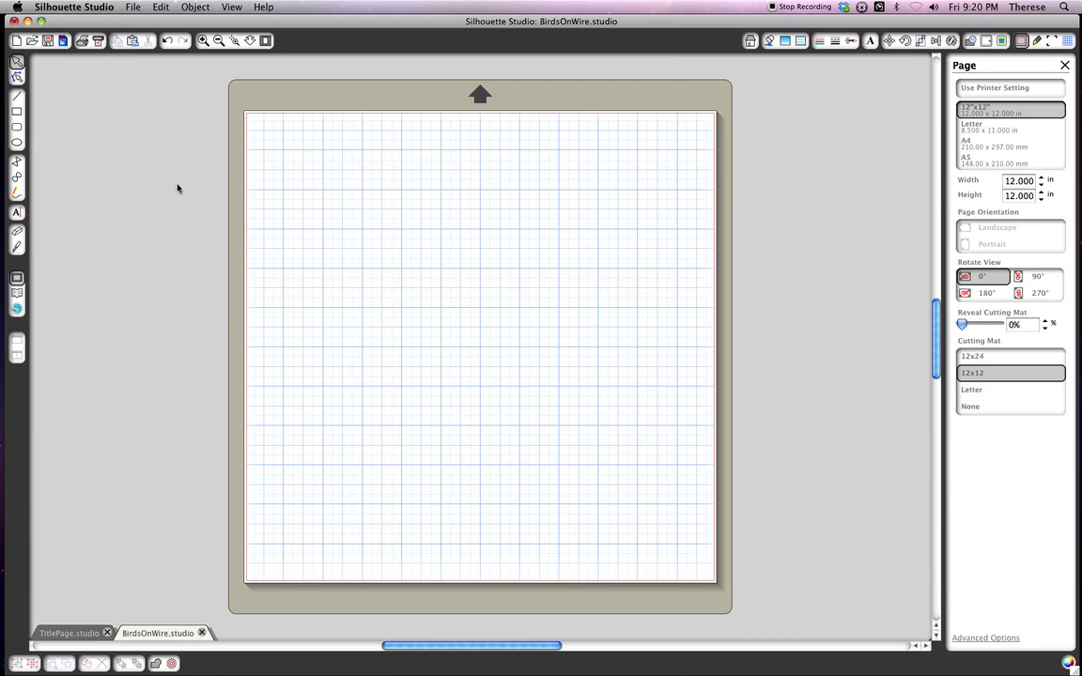
# Insert the "banners set of 6" design from the library and ungroup it.
pyautogui.click(16, 294)
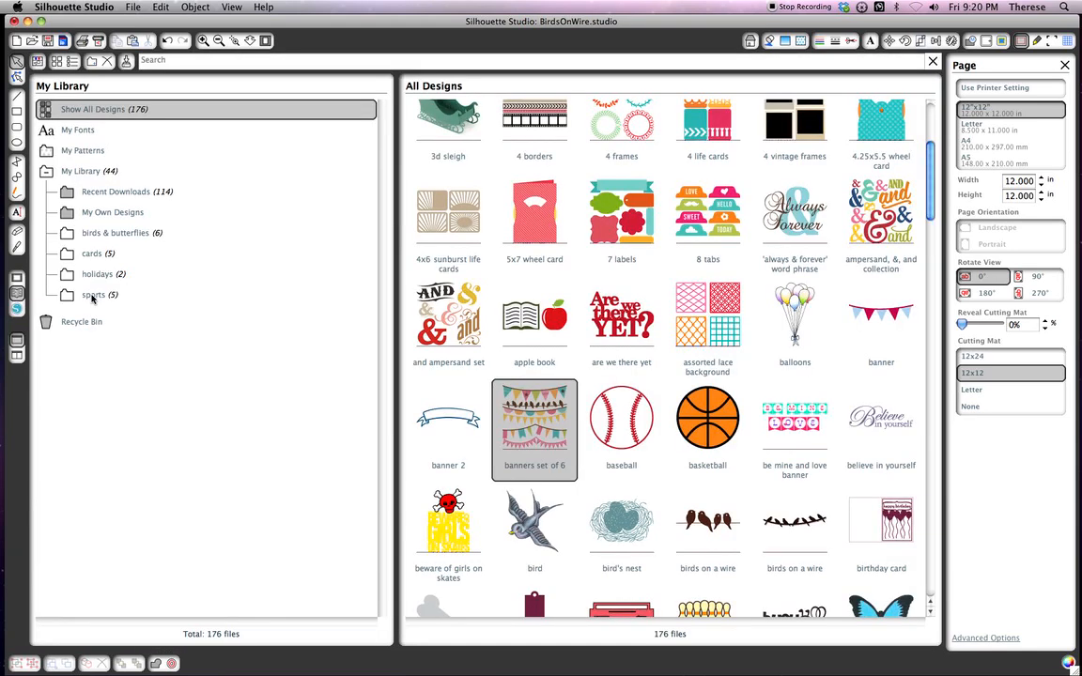
pyautogui.doubleClick(536, 417)
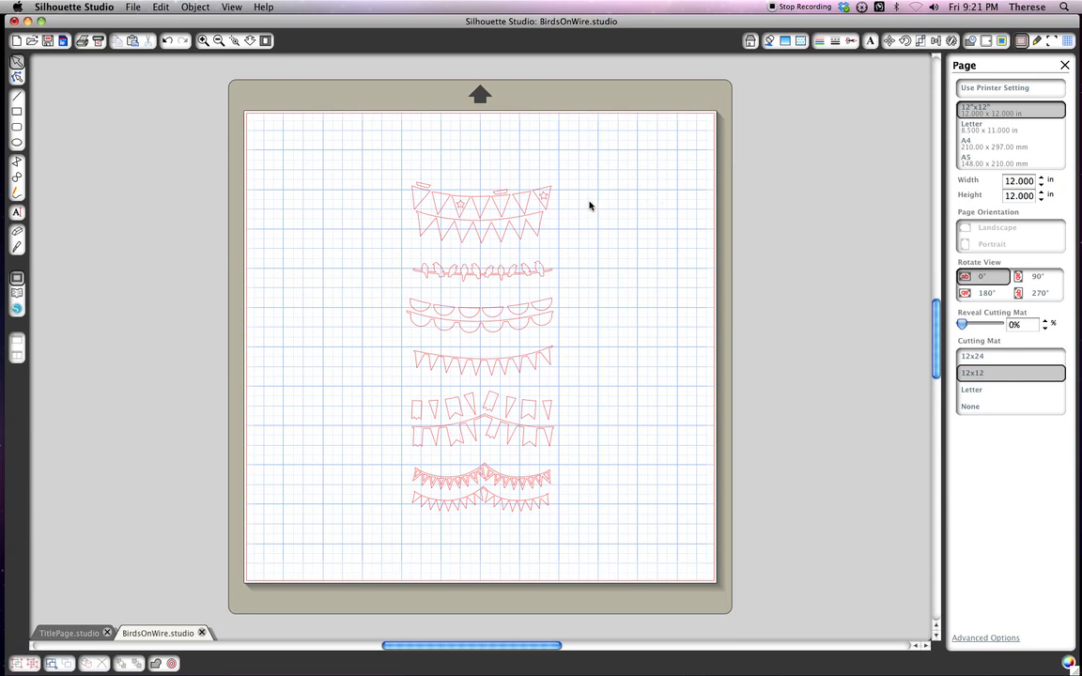
pyautogui.rightClick(491, 211)
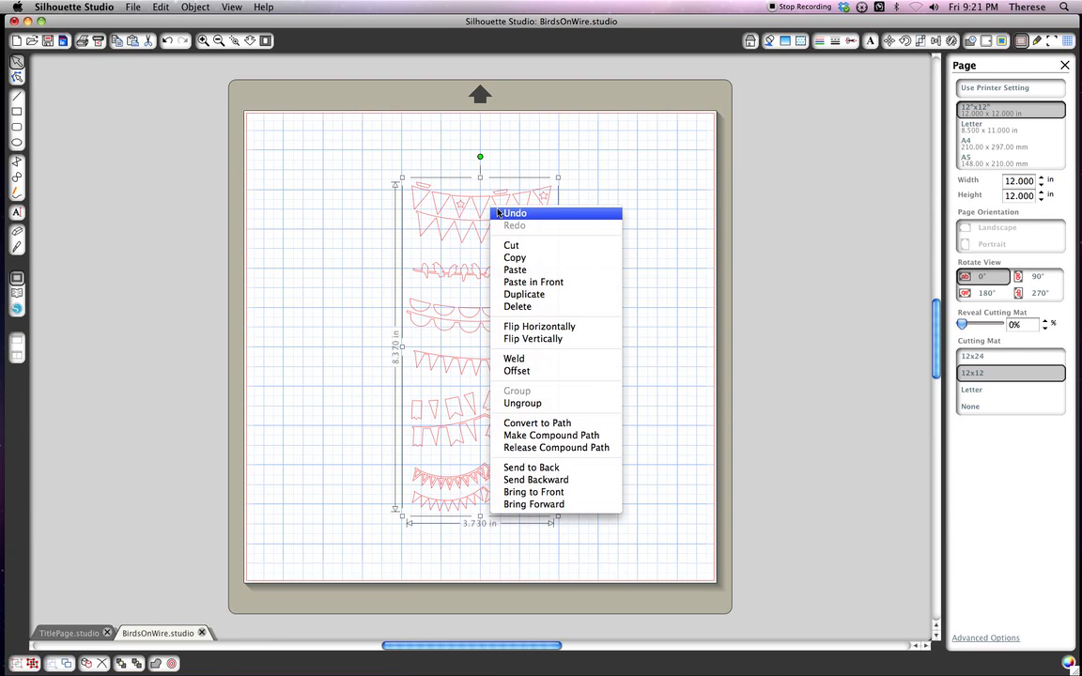
pyautogui.click(522, 403)
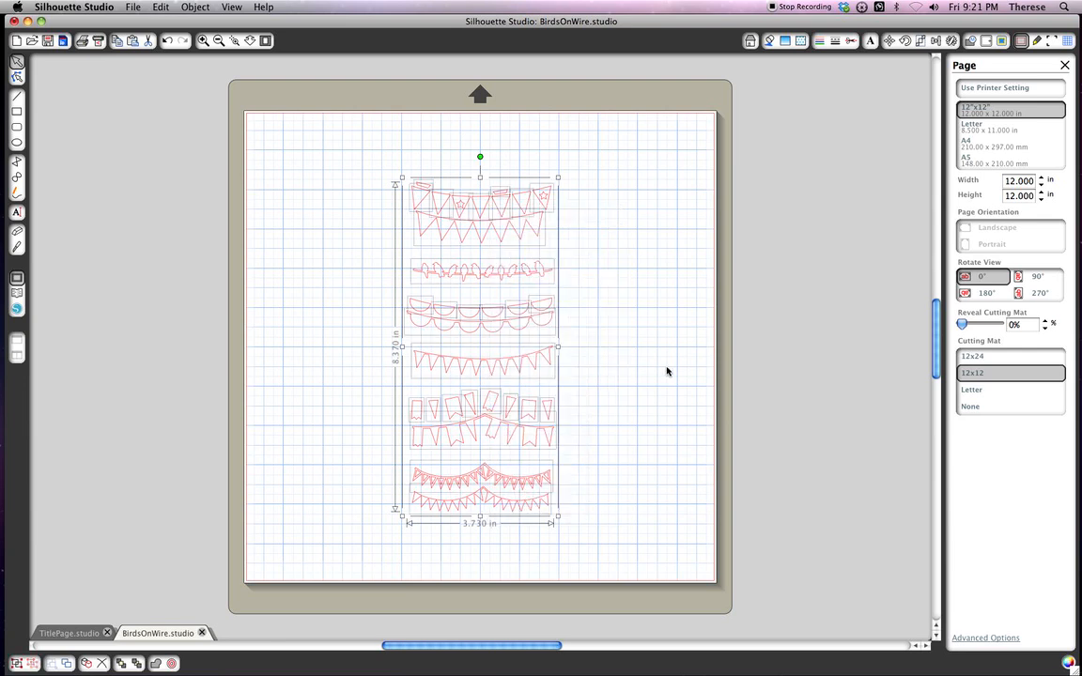
# Delete every banner except the birds on the wire, and move the bird row up and left on the page.
pyautogui.click(663, 367)
pyautogui.moveTo(389, 171); pyautogui.dragTo(583, 241)
pyautogui.press('Delete')
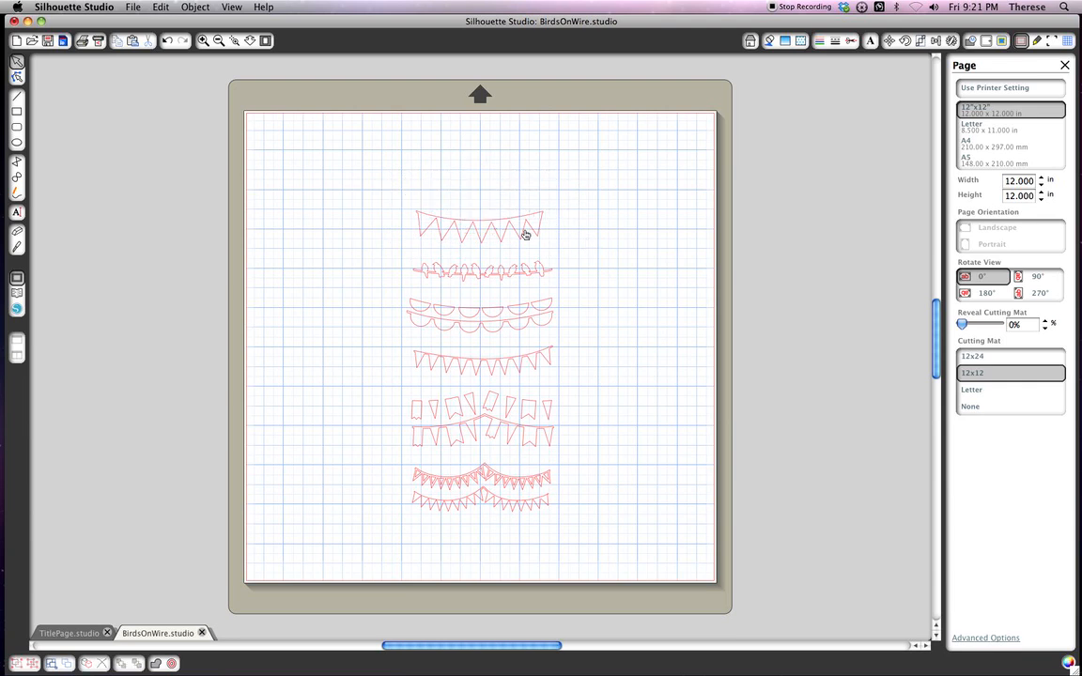
pyautogui.moveTo(358, 184); pyautogui.dragTo(584, 249)
pyautogui.press('Delete')
pyautogui.moveTo(397, 283); pyautogui.dragTo(625, 542)
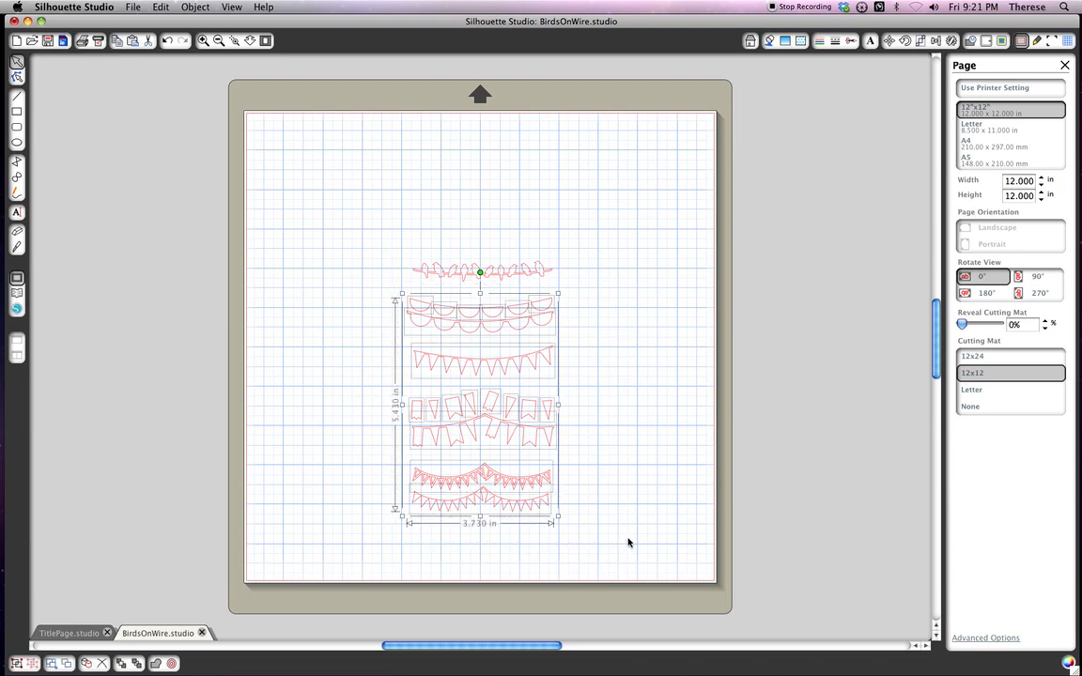
pyautogui.press('Delete')
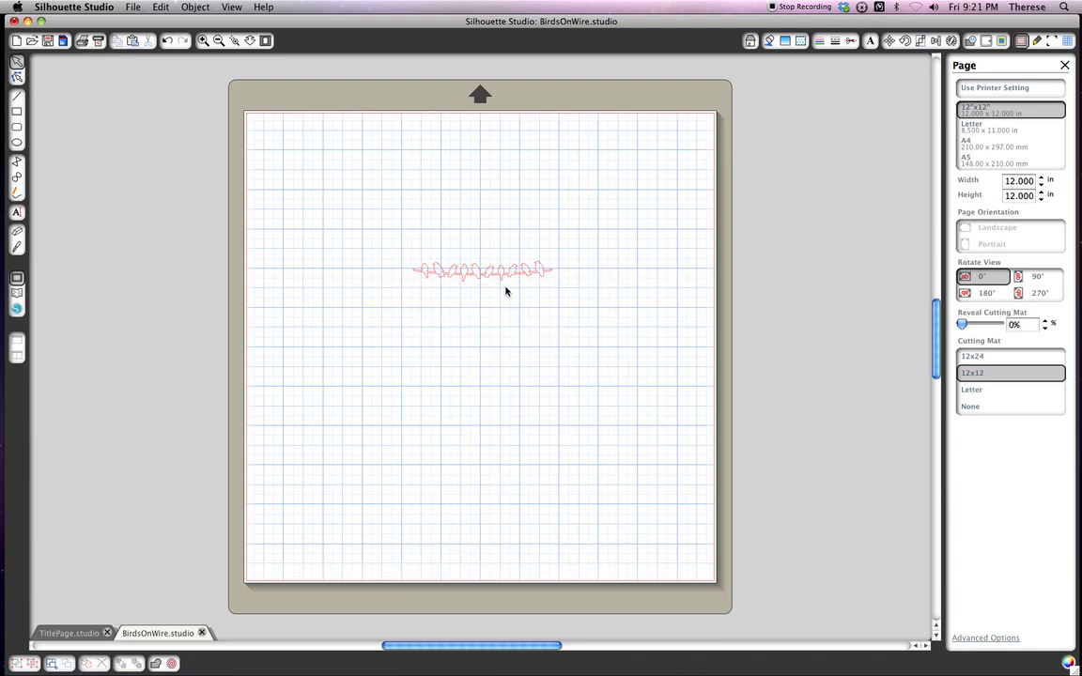
pyautogui.moveTo(522, 274); pyautogui.dragTo(455, 247)
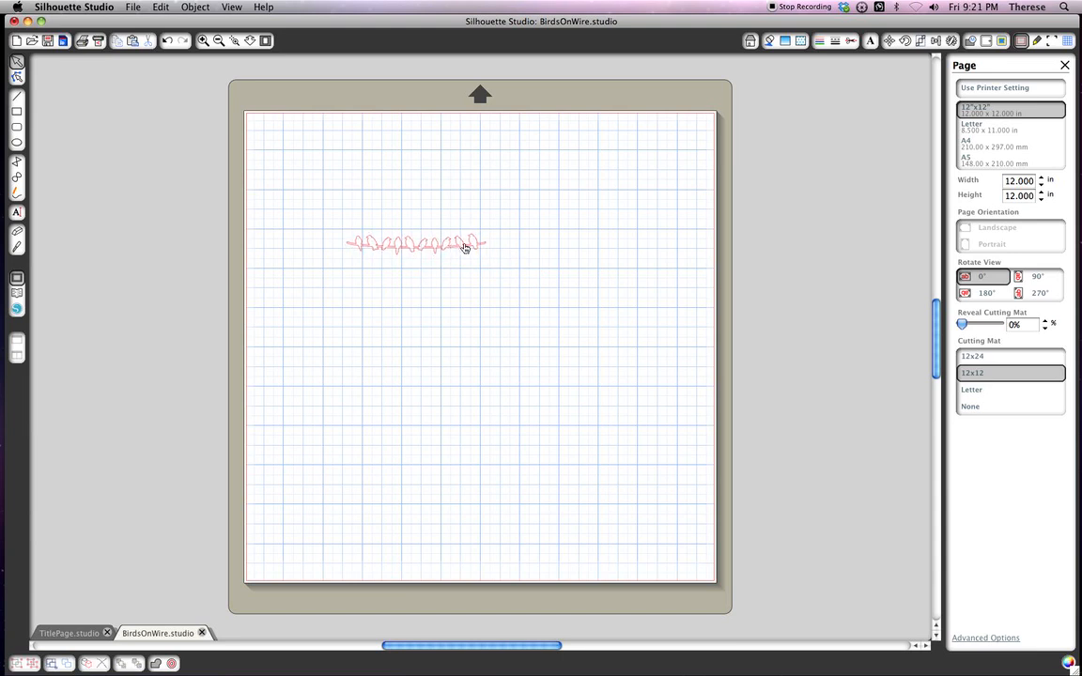
# Cut the wire with the Knife on both sides of the second bird from the left.
pyautogui.click(203, 41)
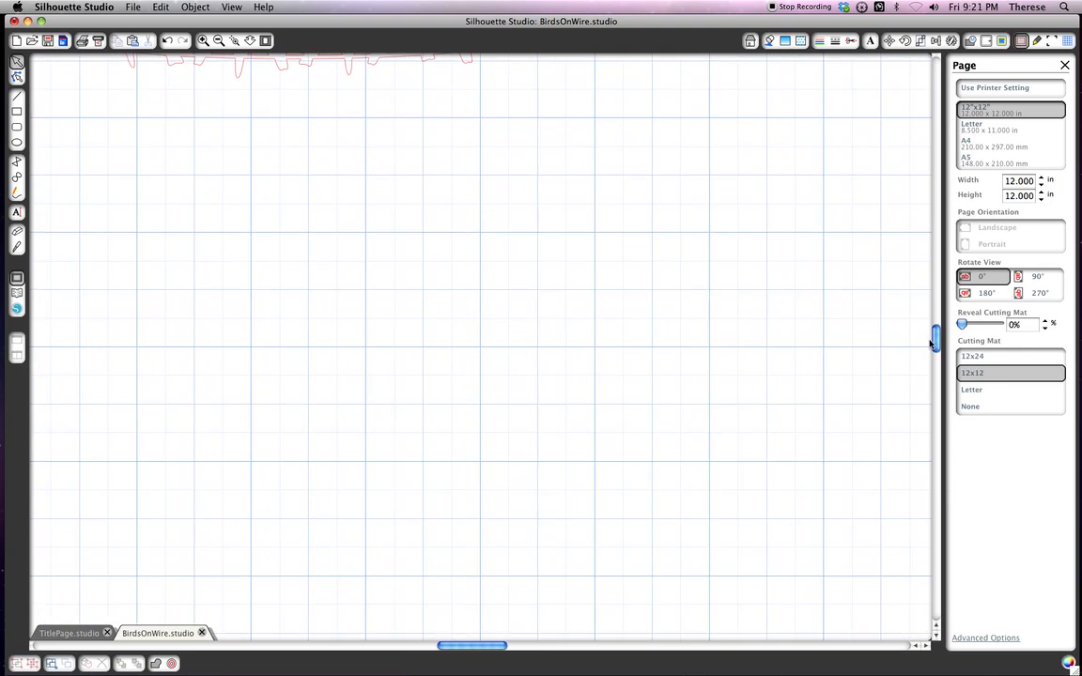
pyautogui.moveTo(936, 340); pyautogui.dragTo(936, 298)
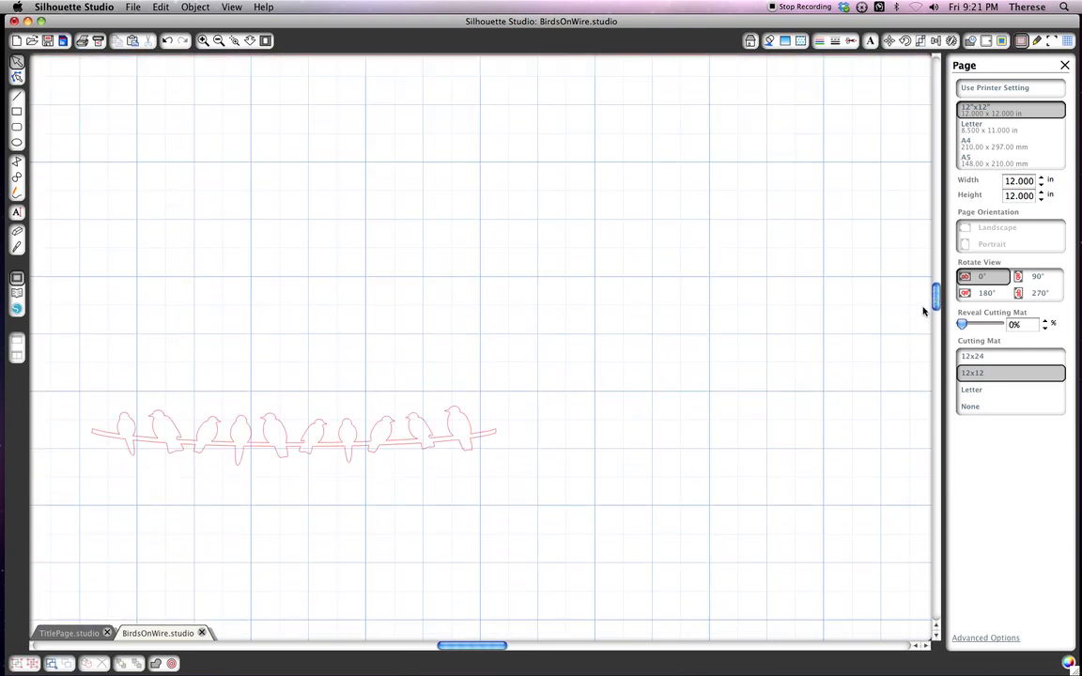
pyautogui.hscroll(-5, 432, 580)
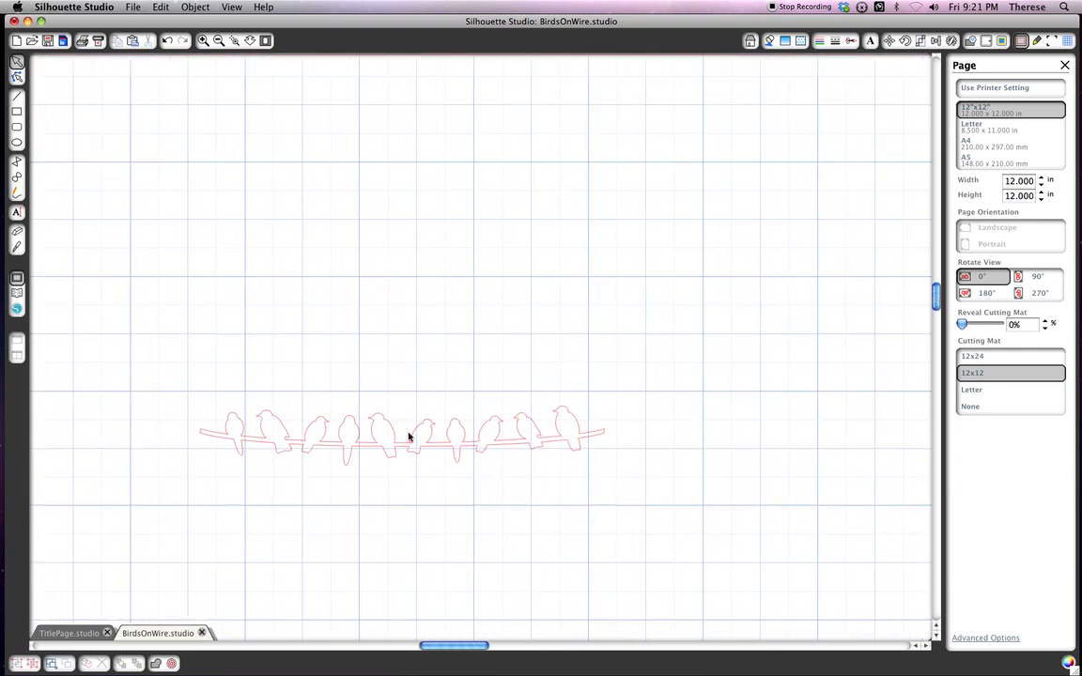
pyautogui.click(203, 40)
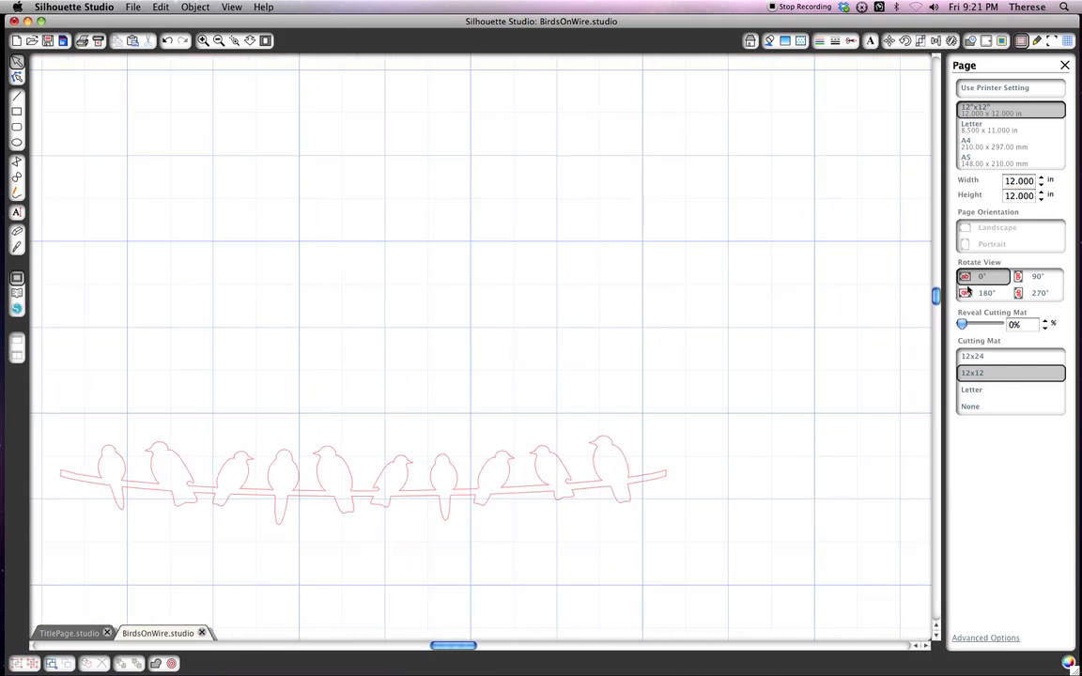
pyautogui.moveTo(936, 296); pyautogui.dragTo(937, 311)
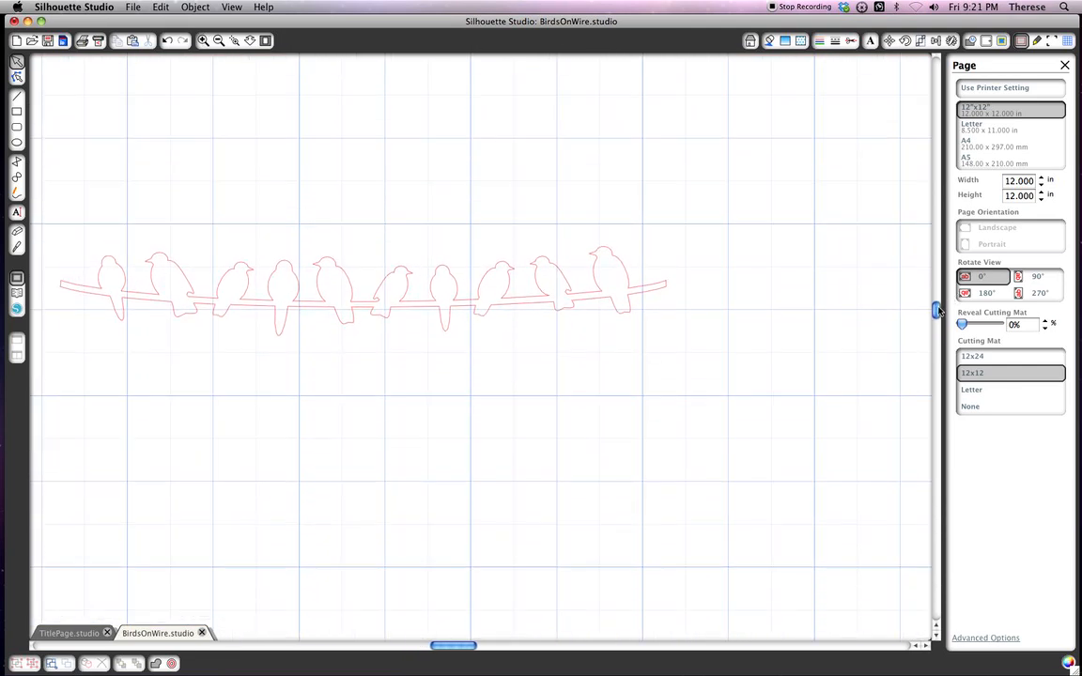
pyautogui.moveTo(455, 646); pyautogui.dragTo(448, 647)
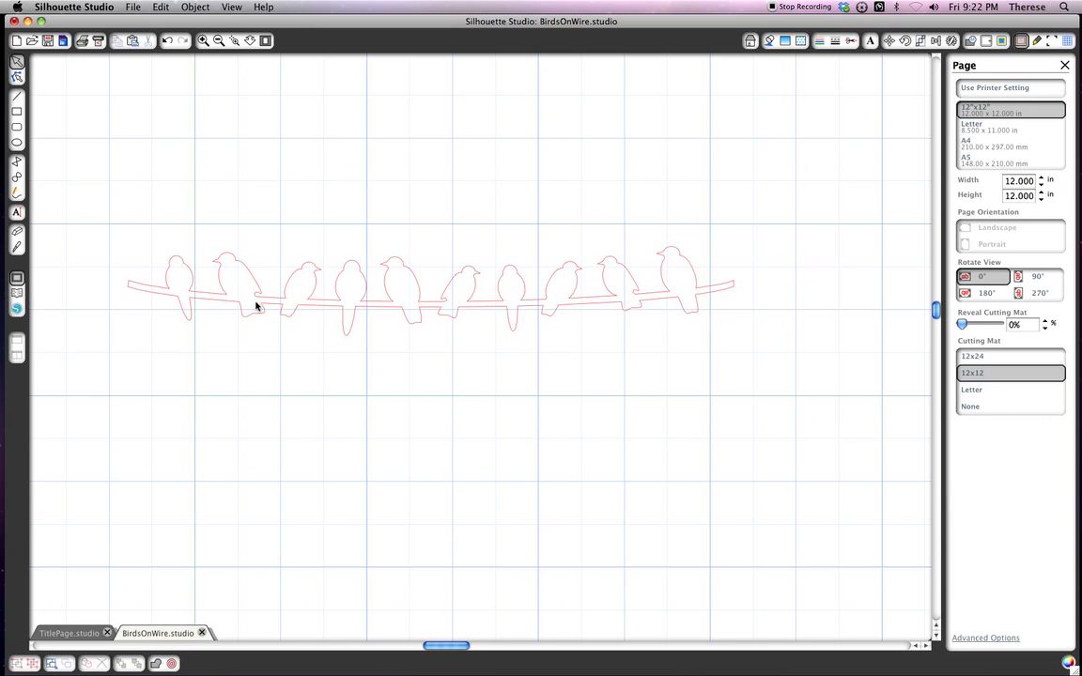
pyautogui.click(16, 246)
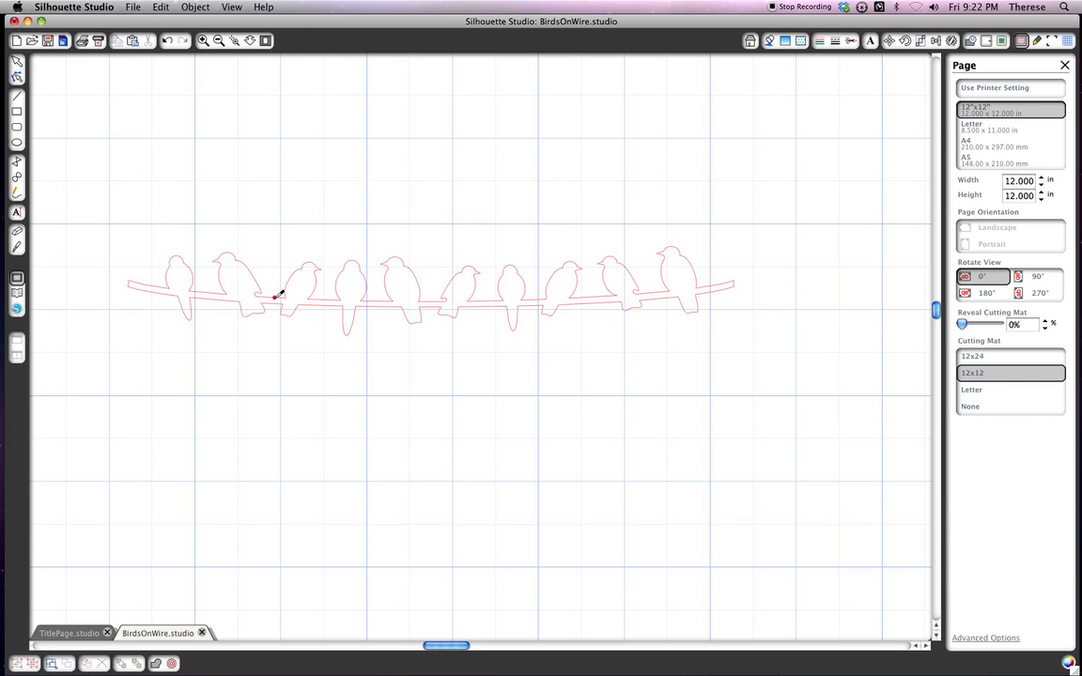
pyautogui.moveTo(279, 294); pyautogui.dragTo(278, 300)
pyautogui.moveTo(208, 291); pyautogui.dragTo(214, 294)
# Move the cut-out bird below the row and slide the leftmost bird over to overlap the remaining wire.
pyautogui.click(17, 61)
pyautogui.moveTo(232, 266); pyautogui.dragTo(238, 445)
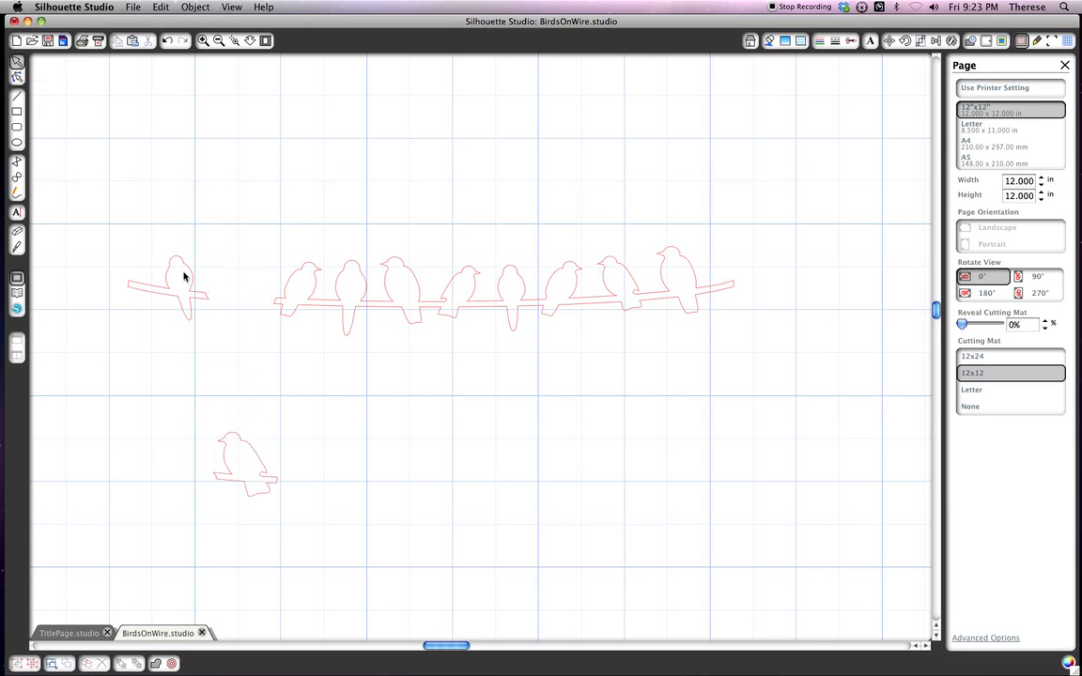
pyautogui.moveTo(184, 272); pyautogui.dragTo(255, 276)
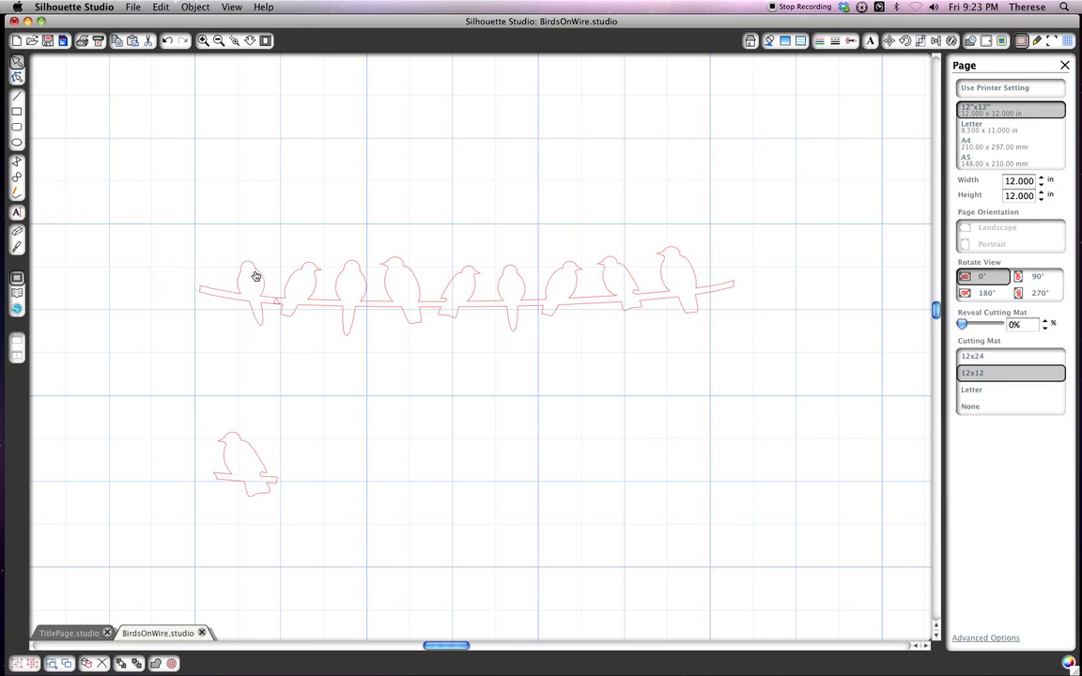
pyautogui.click(255, 276)
# Cut the wire with the Knife just before the last three birds and move those three birds below the row.
pyautogui.click(15, 247)
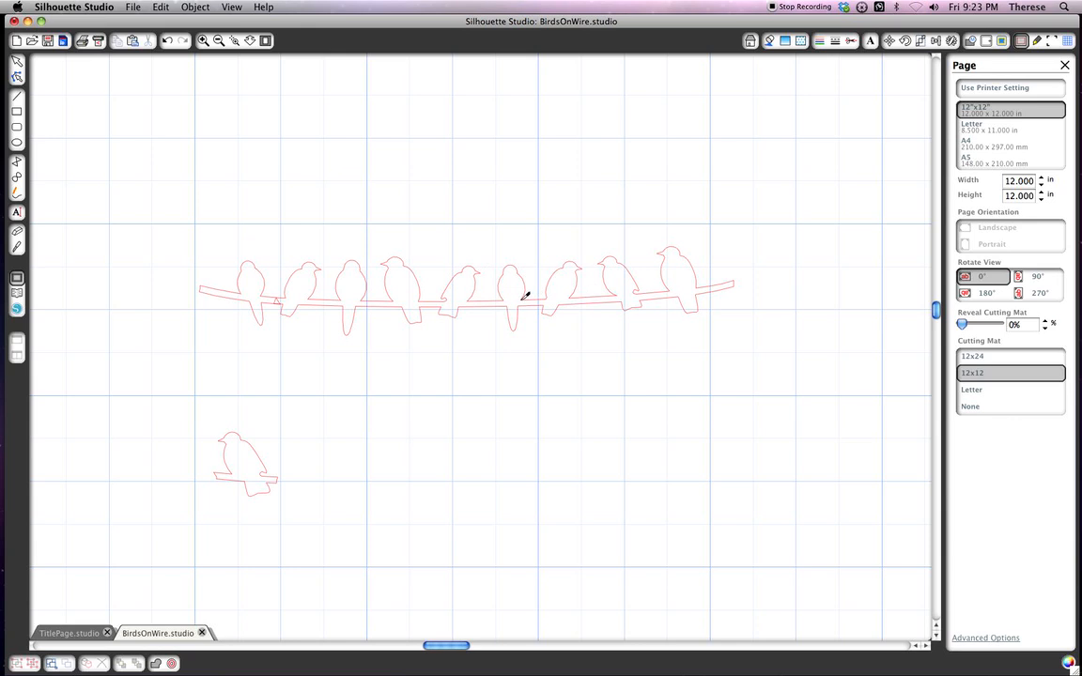
pyautogui.moveTo(520, 301); pyautogui.dragTo(521, 306)
pyautogui.click(19, 60)
pyautogui.moveTo(618, 273); pyautogui.dragTo(578, 533)
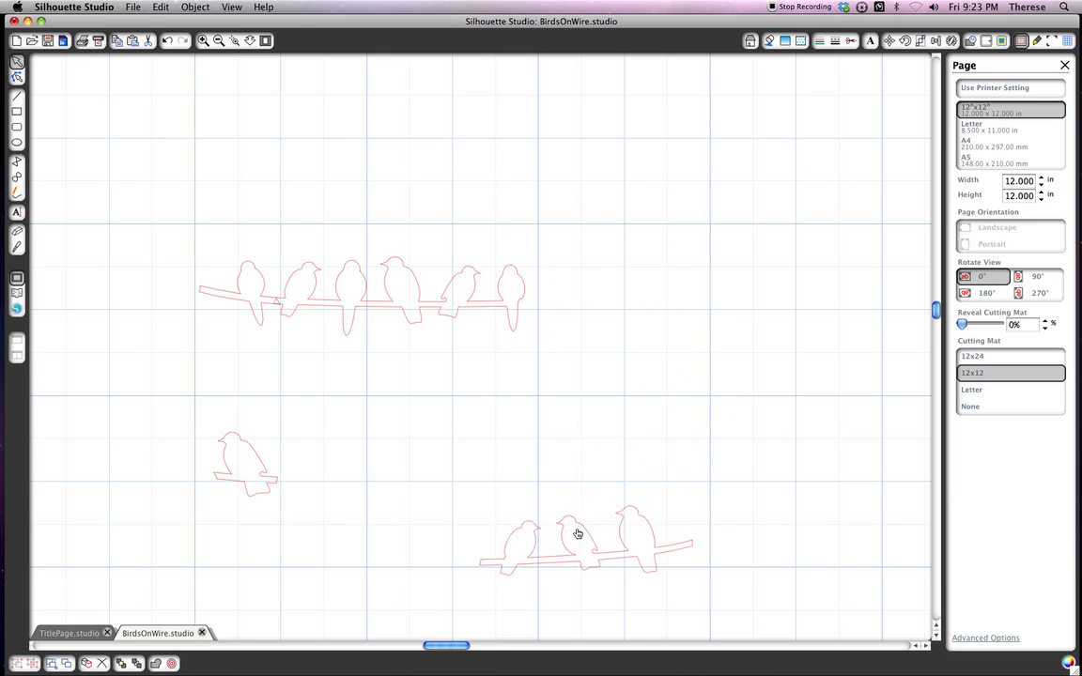
pyautogui.click(577, 534)
# Duplicate the leftmost bird, move the copy to empty space above the row's right end, and flip it horizontally.
pyautogui.click(249, 273)
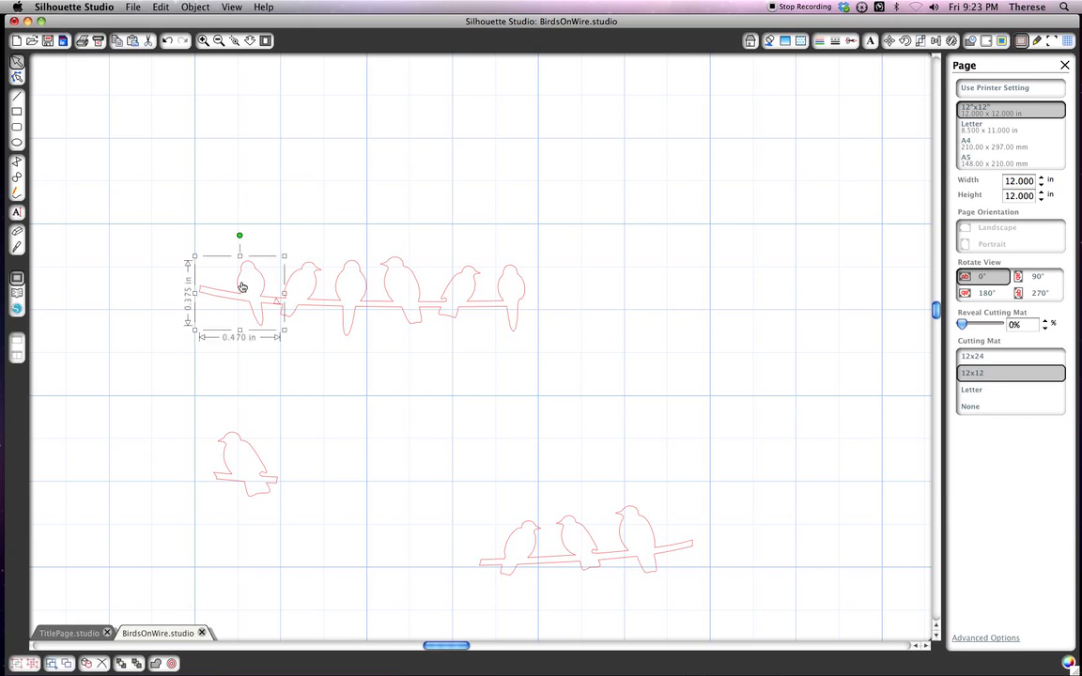
pyautogui.rightClick(244, 285)
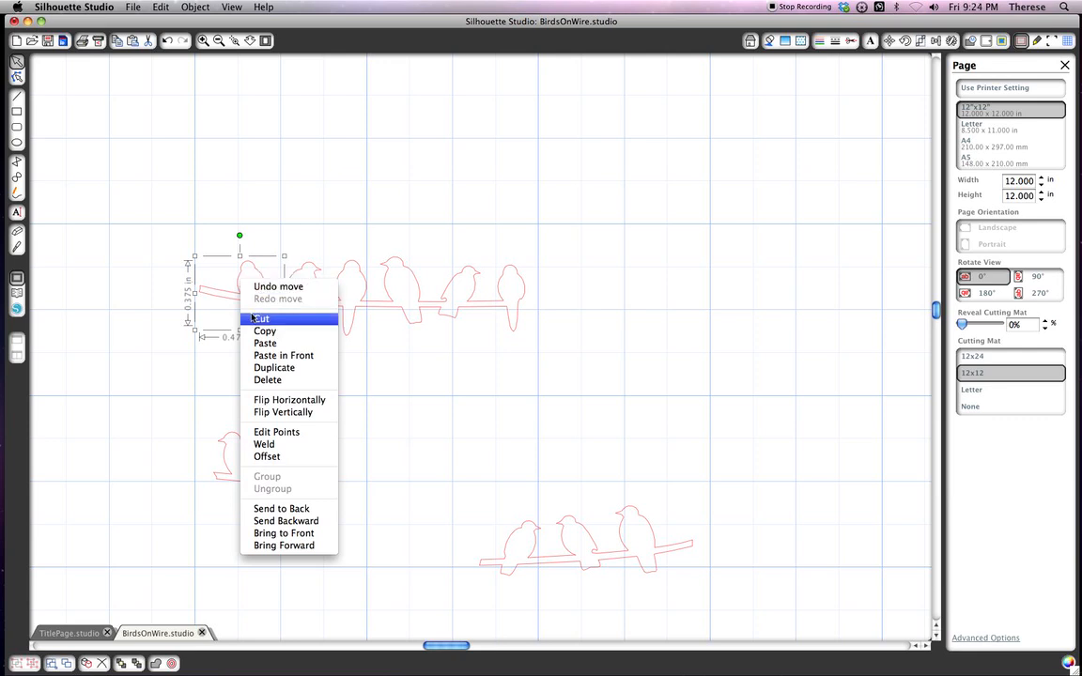
pyautogui.click(267, 368)
pyautogui.moveTo(267, 272); pyautogui.dragTo(720, 171)
pyautogui.rightClick(717, 188)
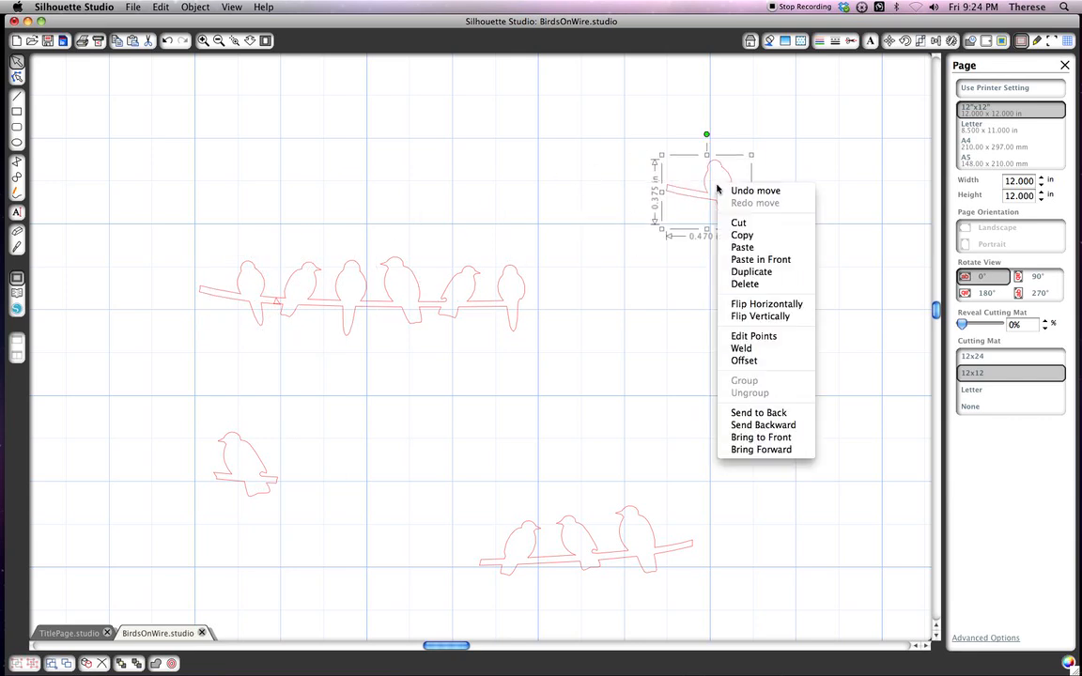
pyautogui.click(752, 303)
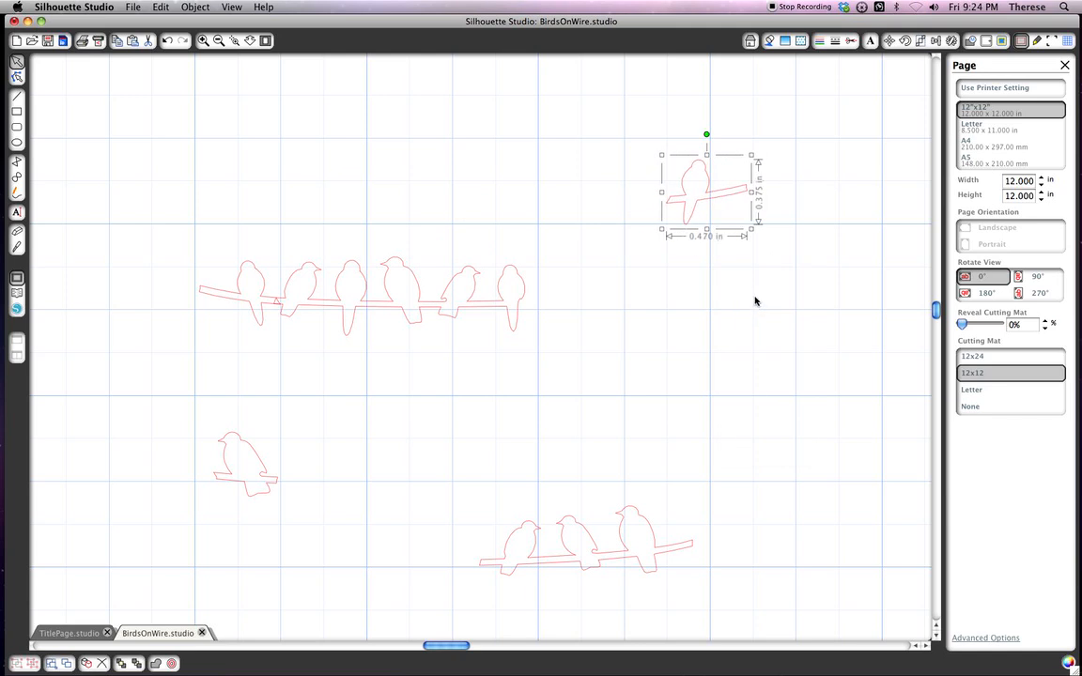
# Cut the long wire end off the flipped bird with the Knife and place it overlapping the row's last bird.
pyautogui.click(17, 247)
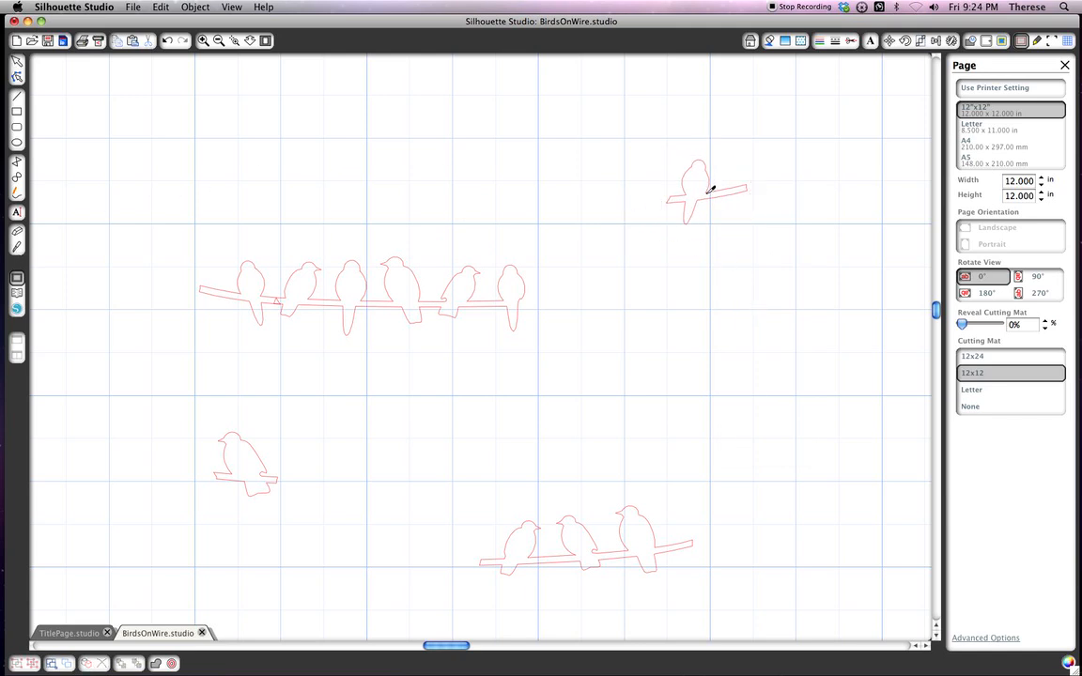
pyautogui.moveTo(705, 192); pyautogui.dragTo(701, 199)
pyautogui.click(16, 60)
pyautogui.moveTo(714, 194); pyautogui.dragTo(527, 303)
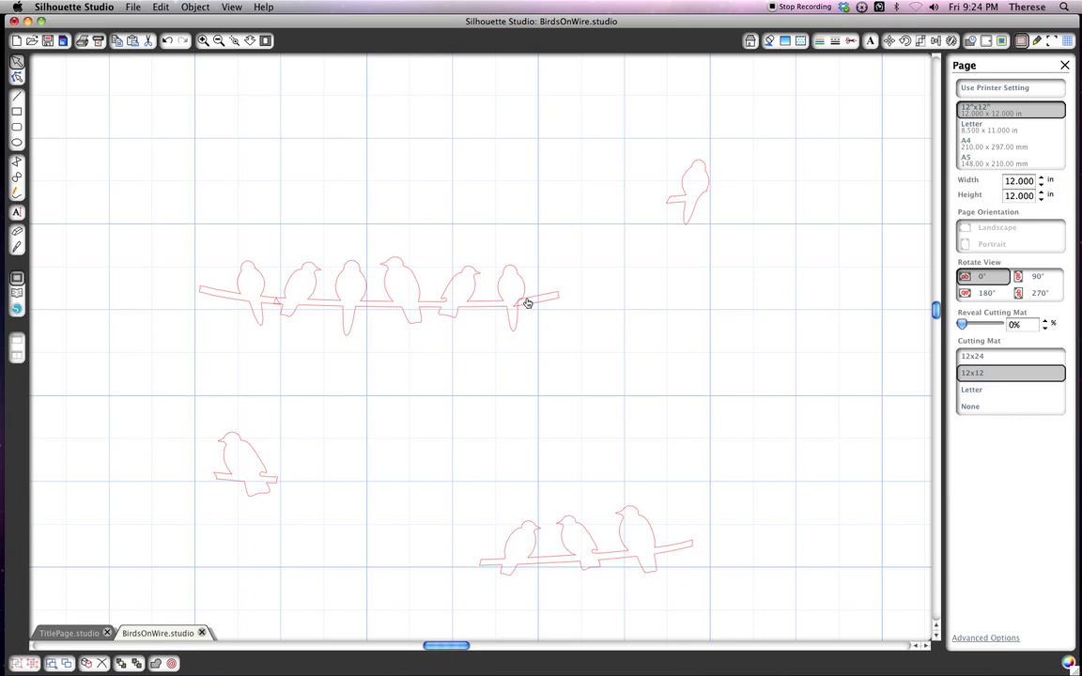
pyautogui.click(527, 303)
# Move the leftover bird from above the row to below it, and weld the overlapping pieces of the six-bird row.
pyautogui.moveTo(689, 197); pyautogui.dragTo(340, 502)
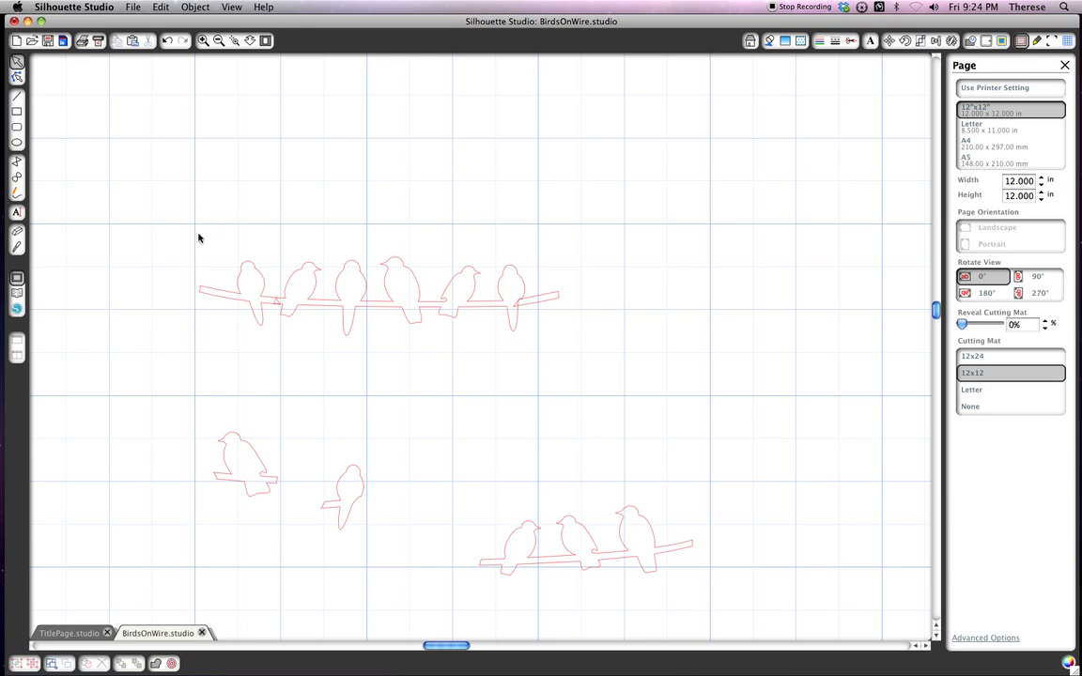
pyautogui.moveTo(164, 229); pyautogui.dragTo(623, 374)
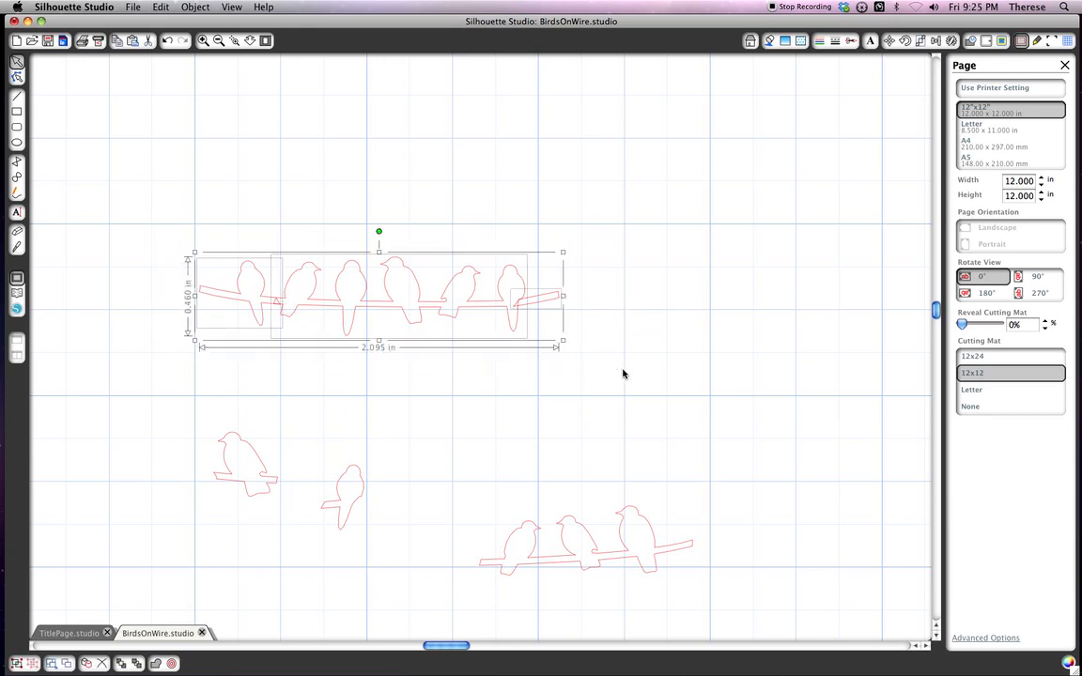
pyautogui.rightClick(435, 281)
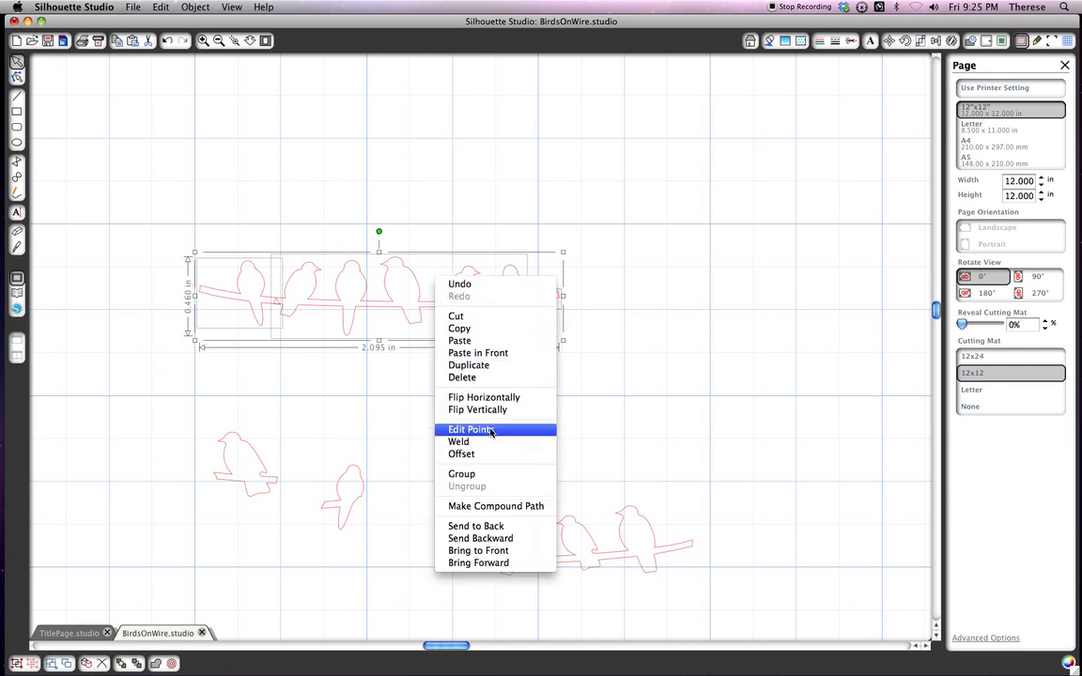
pyautogui.click(480, 443)
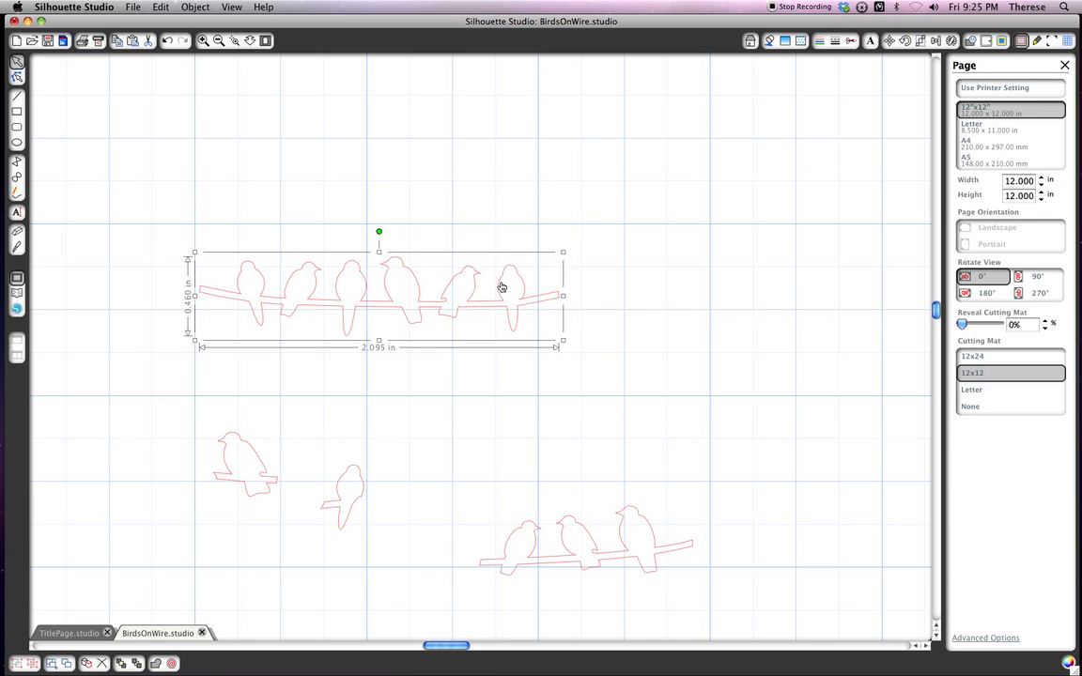
# Release the welded row's compound path and delete the tiny stray shape on the wire beside the last bird.
pyautogui.rightClick(503, 288)
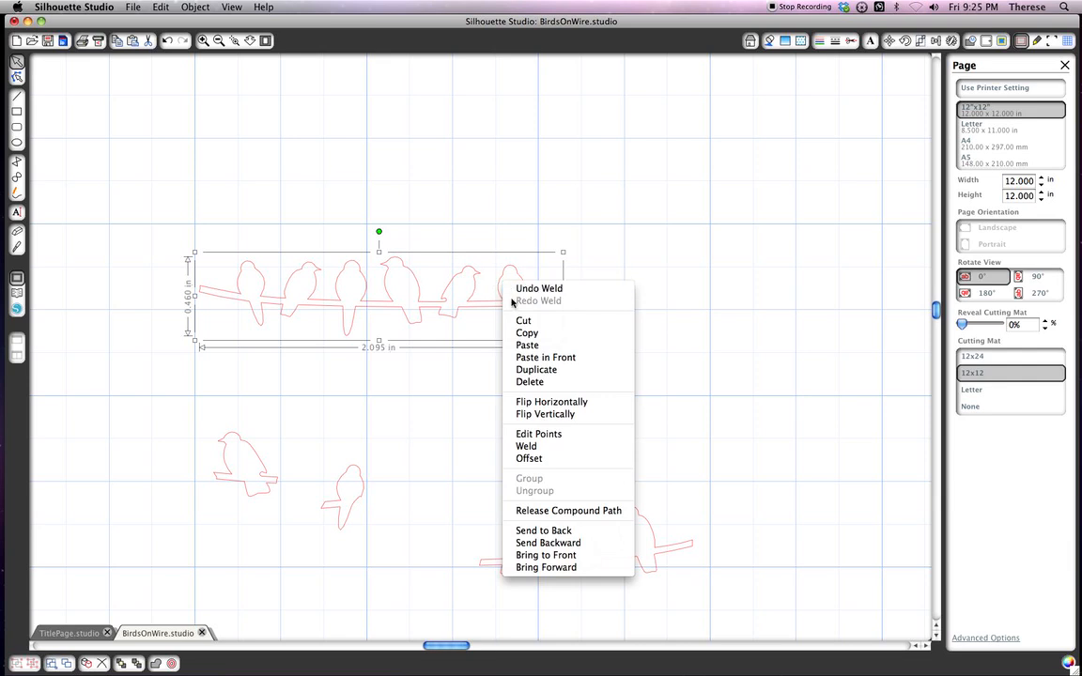
pyautogui.click(541, 511)
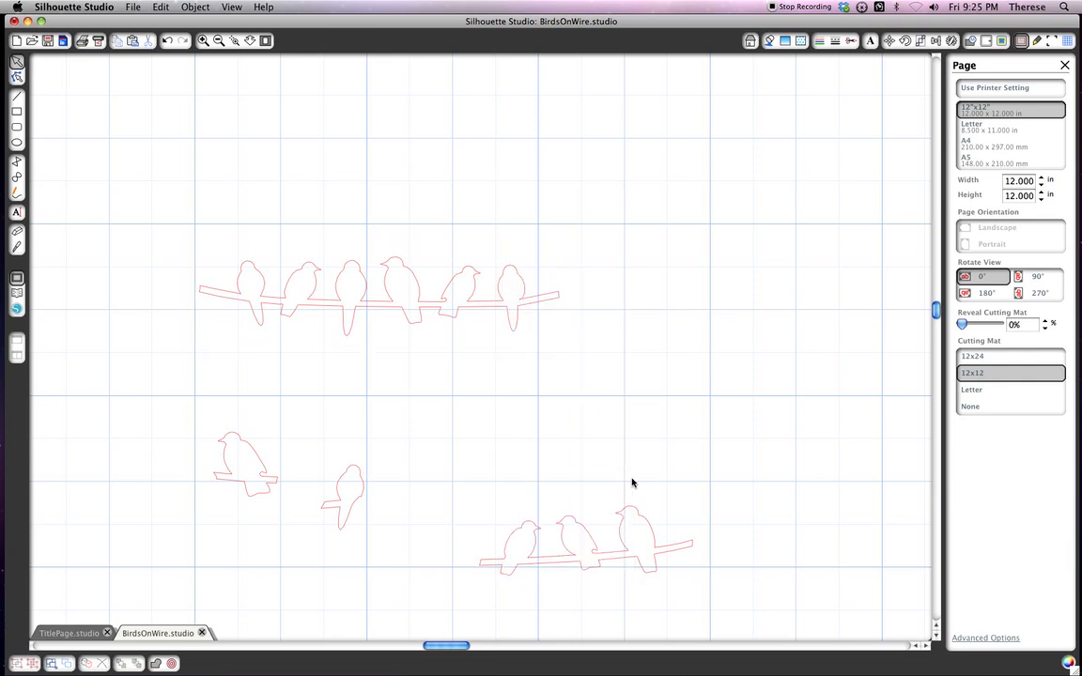
pyautogui.click(521, 304)
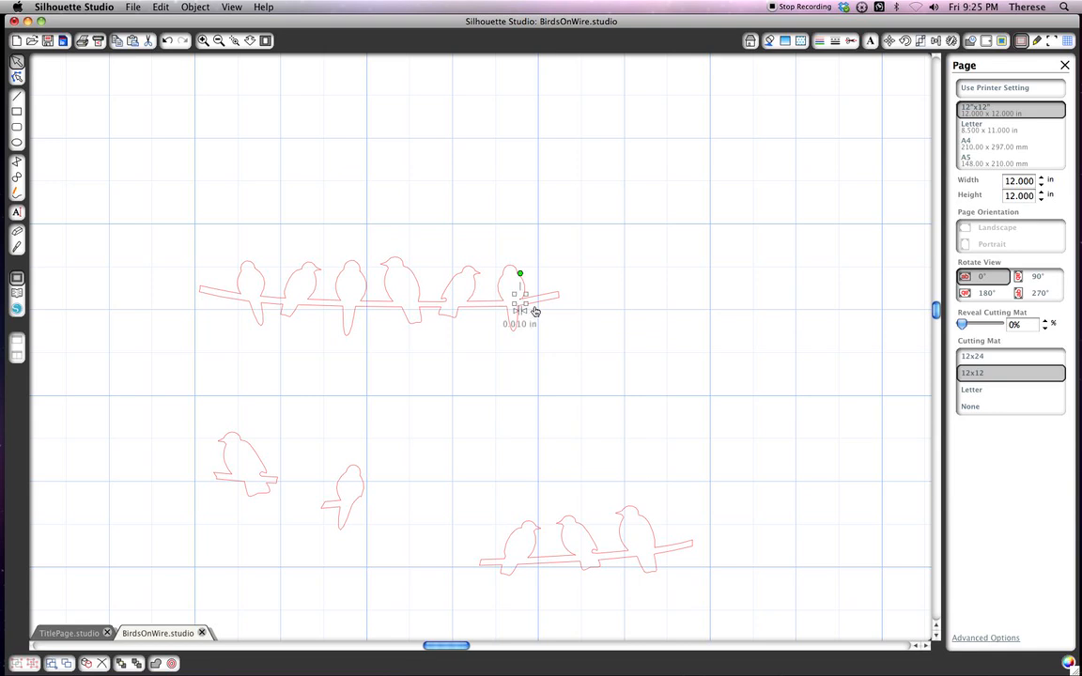
pyautogui.press('Delete')
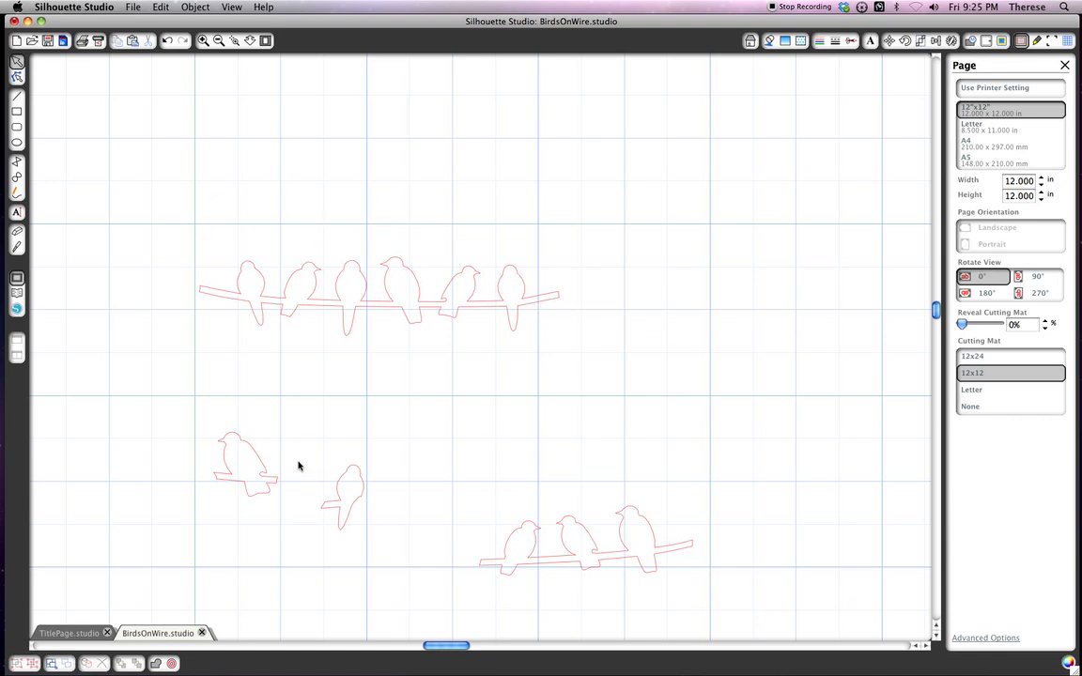
# Delete the two leftover single birds and the leftover three-bird piece below the row.
pyautogui.click(240, 446)
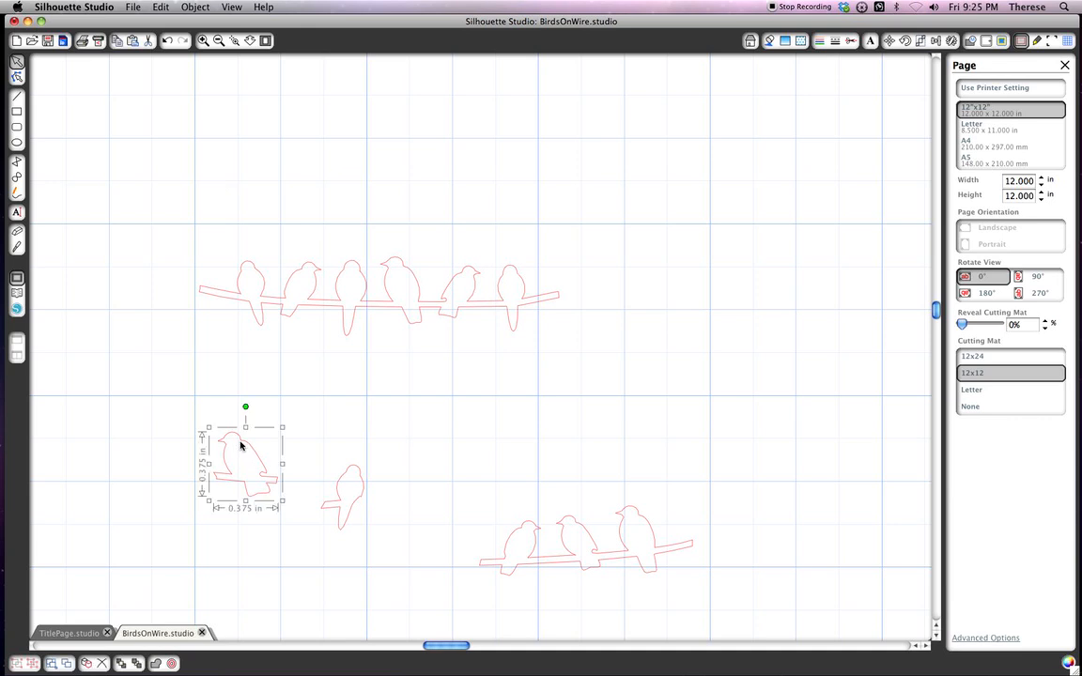
pyautogui.press('Delete')
pyautogui.click(345, 479)
pyautogui.press('Delete')
pyautogui.click(524, 532)
pyautogui.press('Delete')
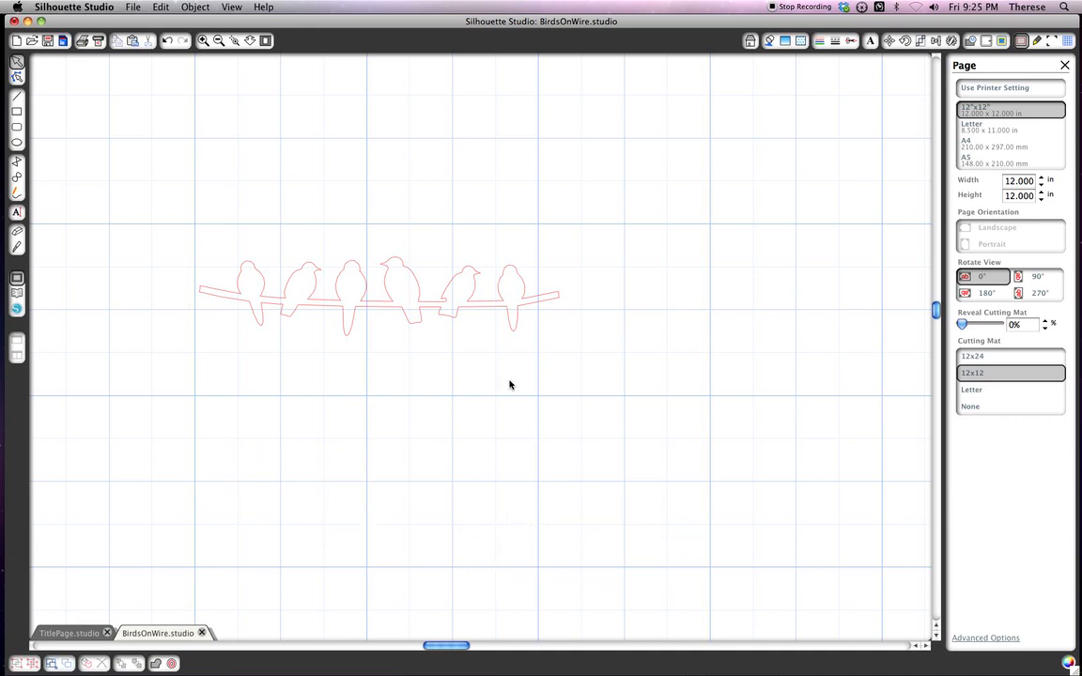
# Enlarge the six-bird row proportionally to about 7.9 in wide and place it near the page's upper-left edge.
pyautogui.click(219, 42)
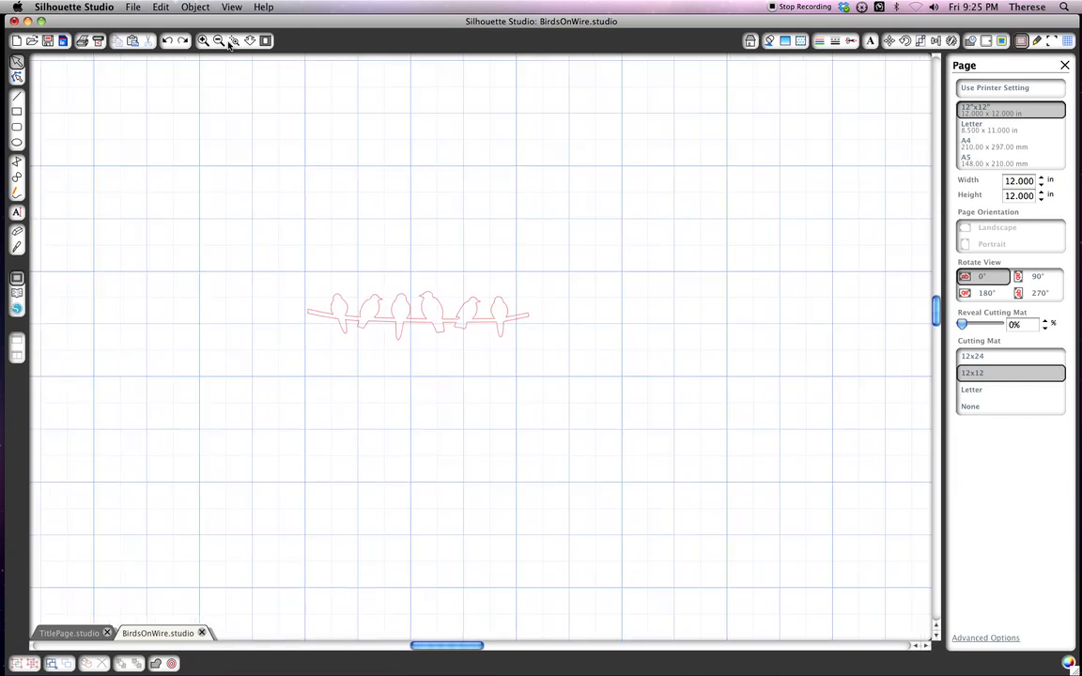
pyautogui.click(218, 42)
pyautogui.click(219, 40)
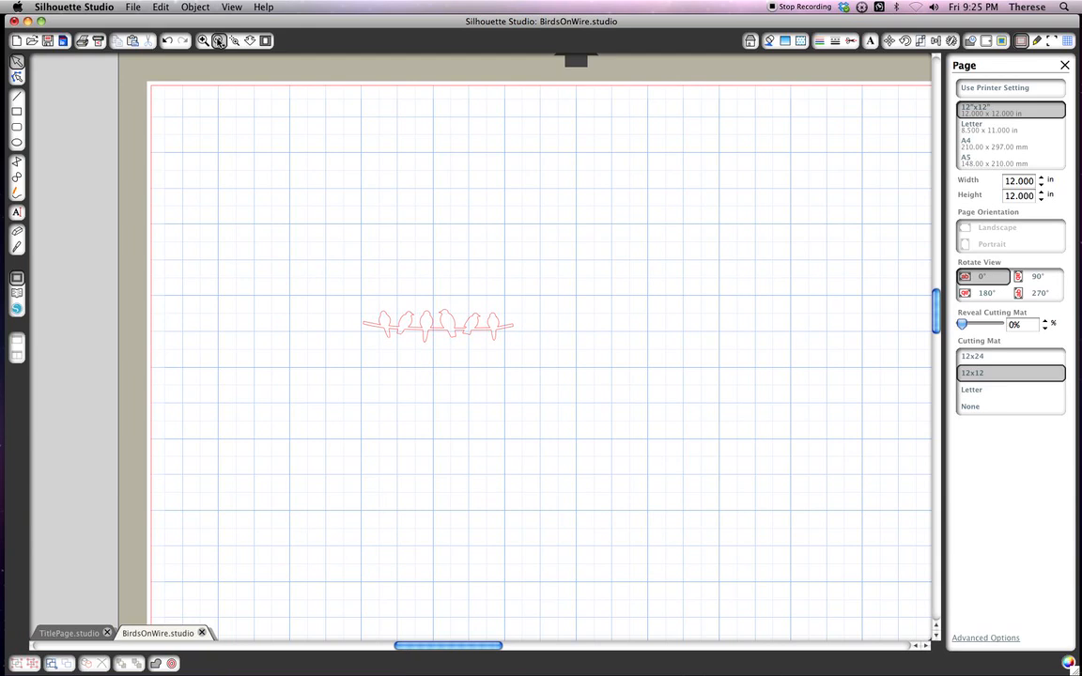
pyautogui.scroll(-5, 936, 313)
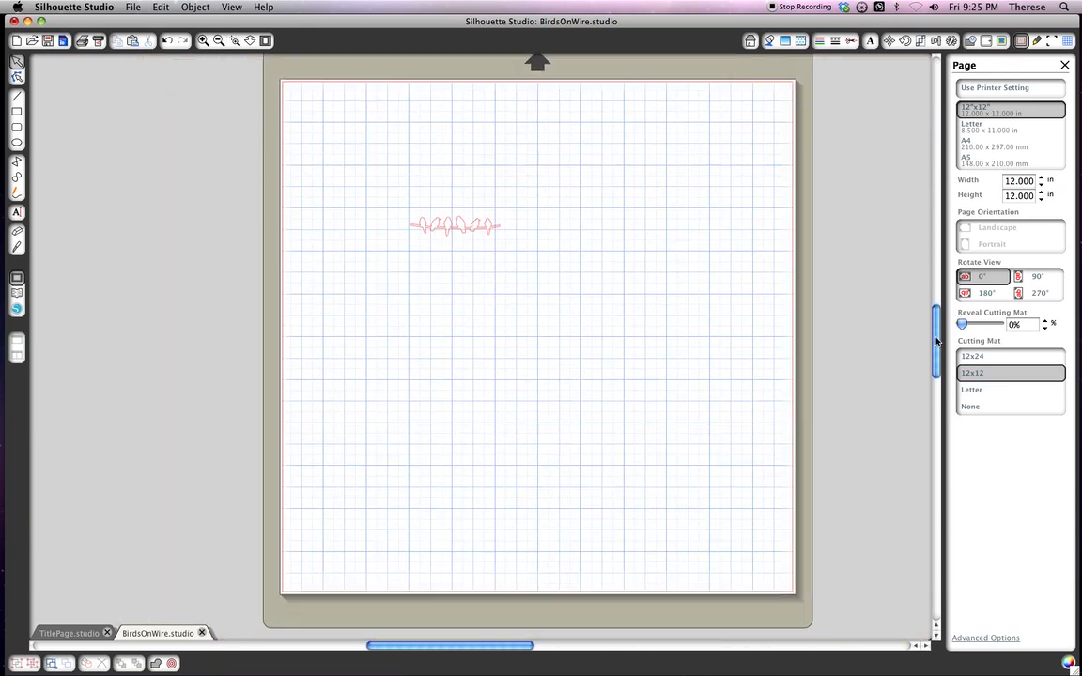
pyautogui.moveTo(457, 248); pyautogui.dragTo(394, 170)
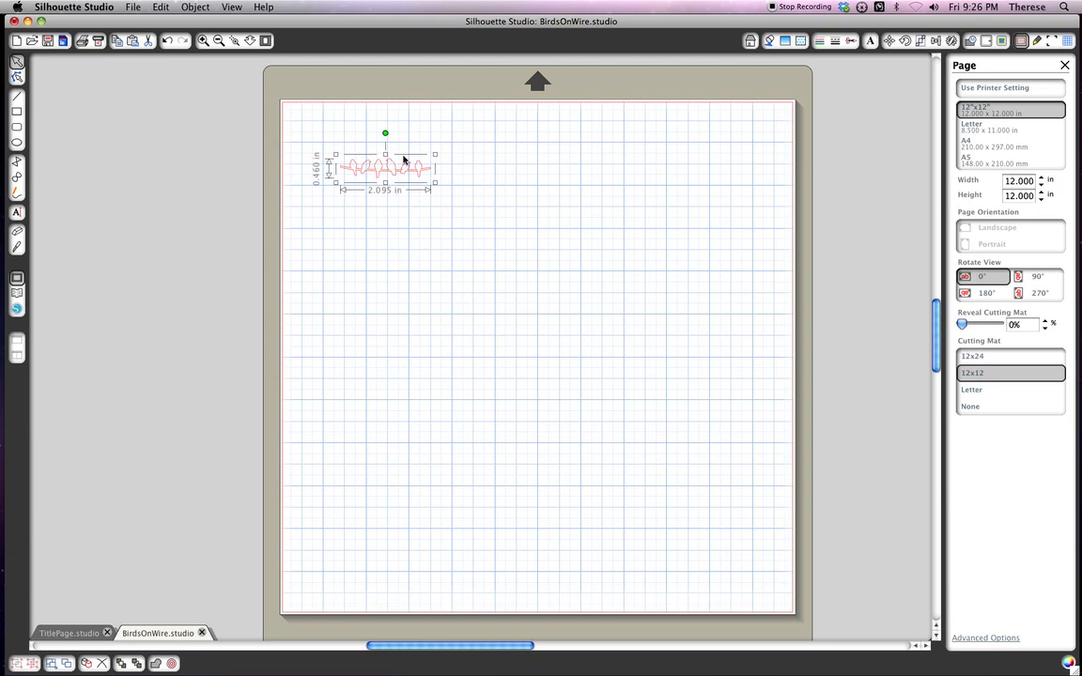
pyautogui.moveTo(435, 181); pyautogui.dragTo(673, 289)
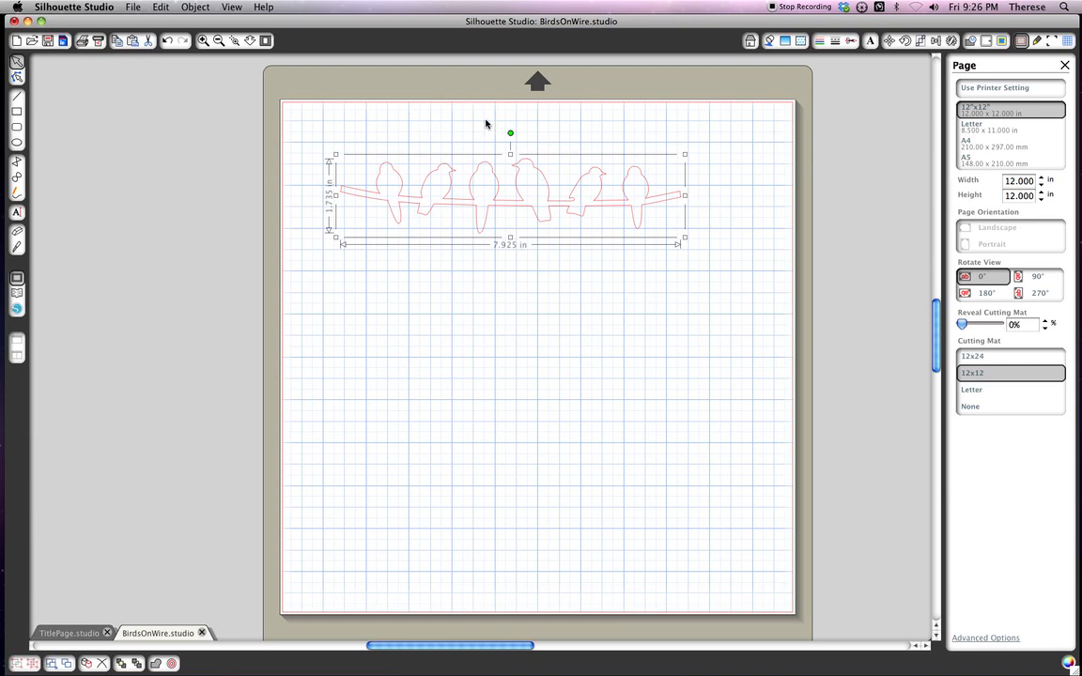
pyautogui.moveTo(631, 186); pyautogui.dragTo(575, 182)
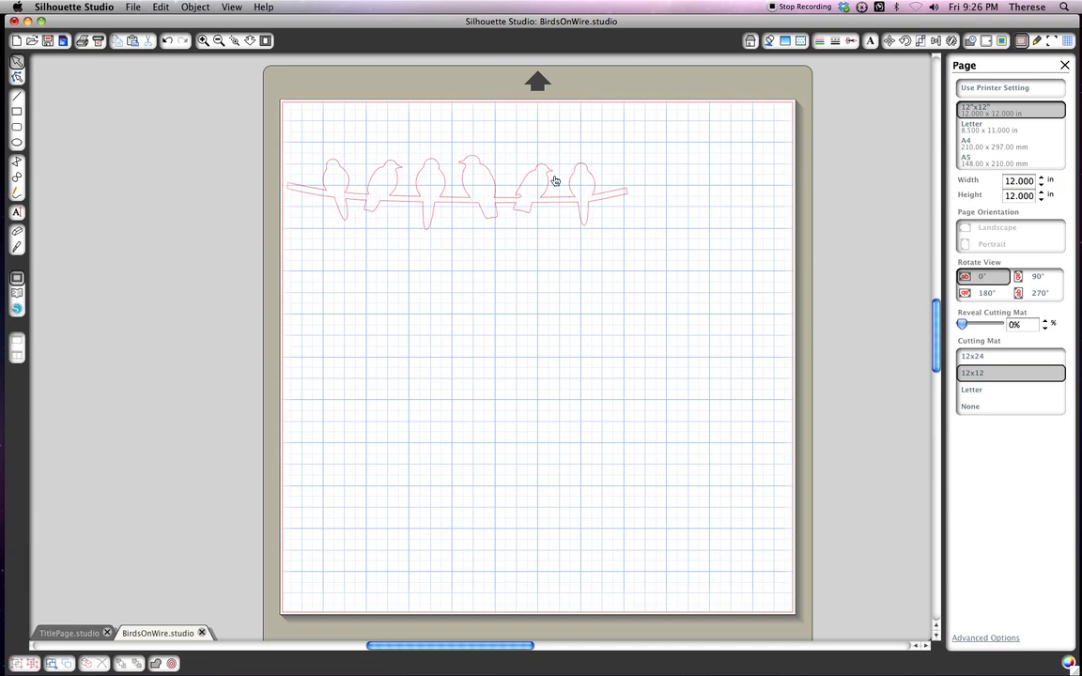
# Stretch the six-bird row to about 8.2 in wide and 2.36 in tall, and move it up into the page's upper-left corner.
pyautogui.click(482, 171)
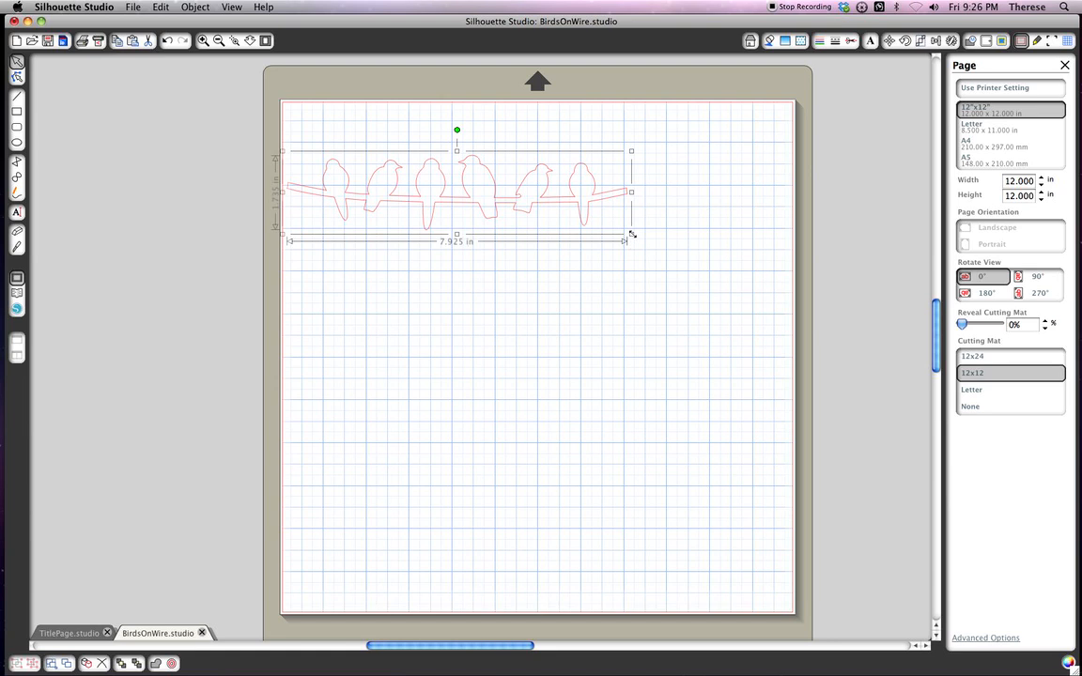
pyautogui.moveTo(631, 235)
pyautogui.mouseDown()
pyautogui.moveTo(656, 241)
pyautogui.moveTo(635, 240)
pyautogui.moveTo(630, 227)
pyautogui.mouseUp()
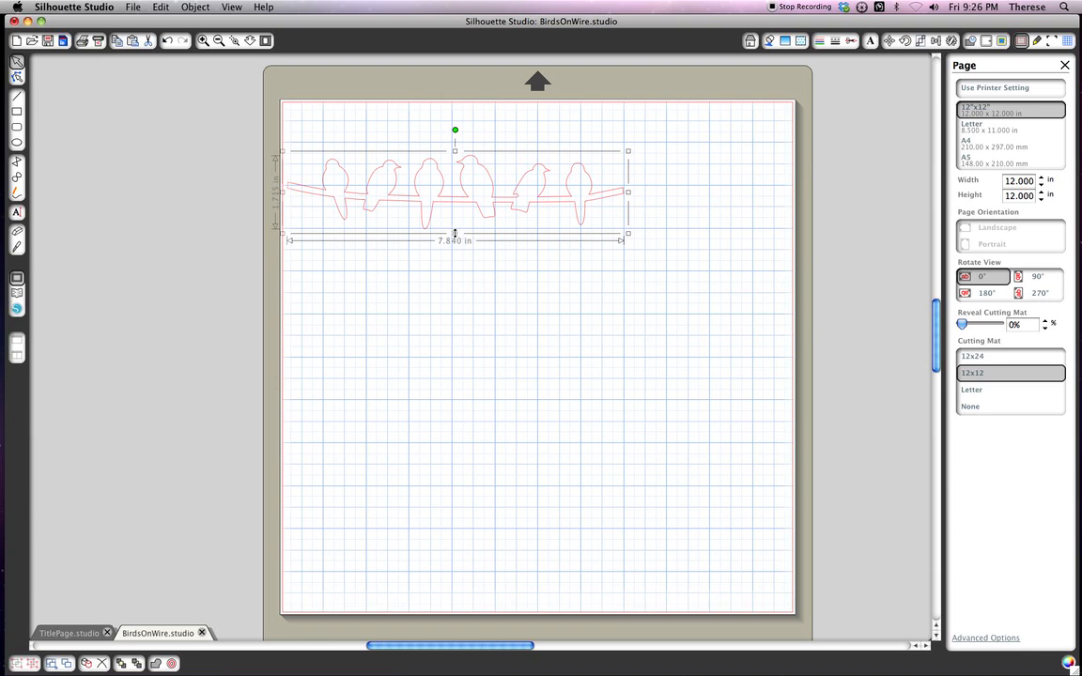
pyautogui.moveTo(454, 233); pyautogui.dragTo(456, 261)
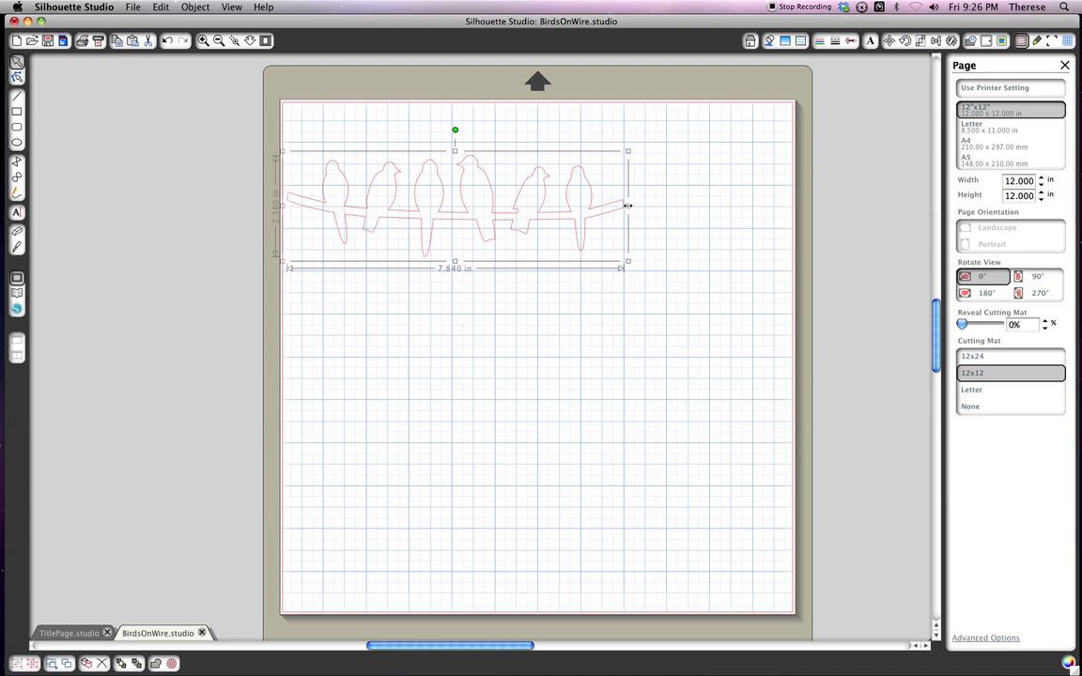
pyautogui.moveTo(627, 205); pyautogui.dragTo(644, 203)
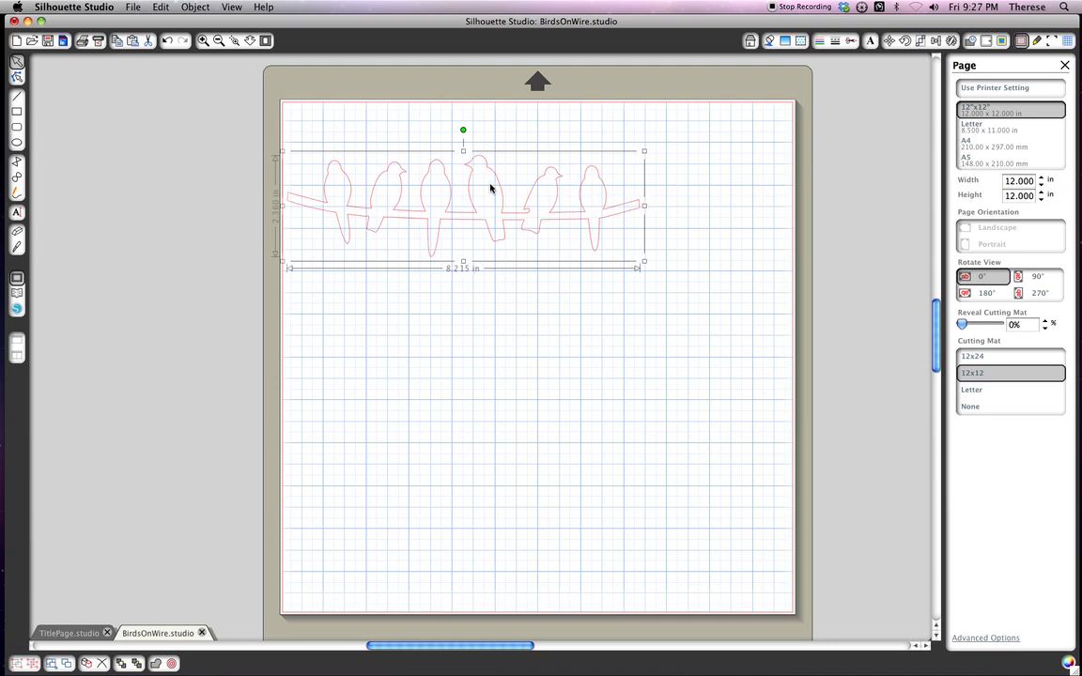
pyautogui.moveTo(490, 185); pyautogui.dragTo(490, 147)
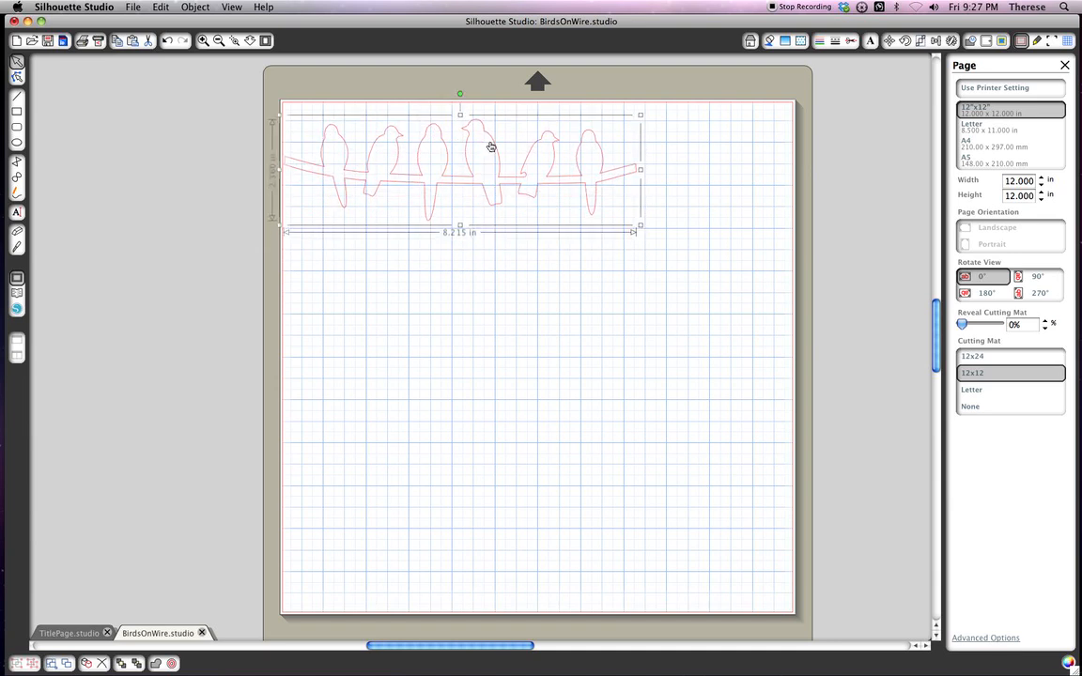
pyautogui.click(717, 190)
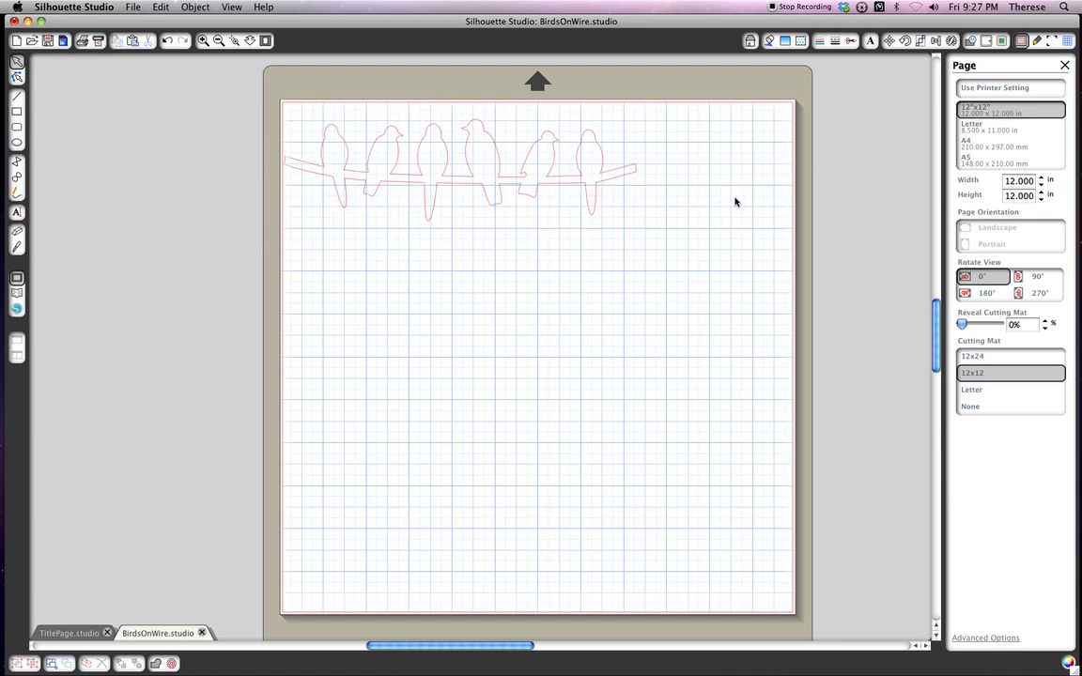